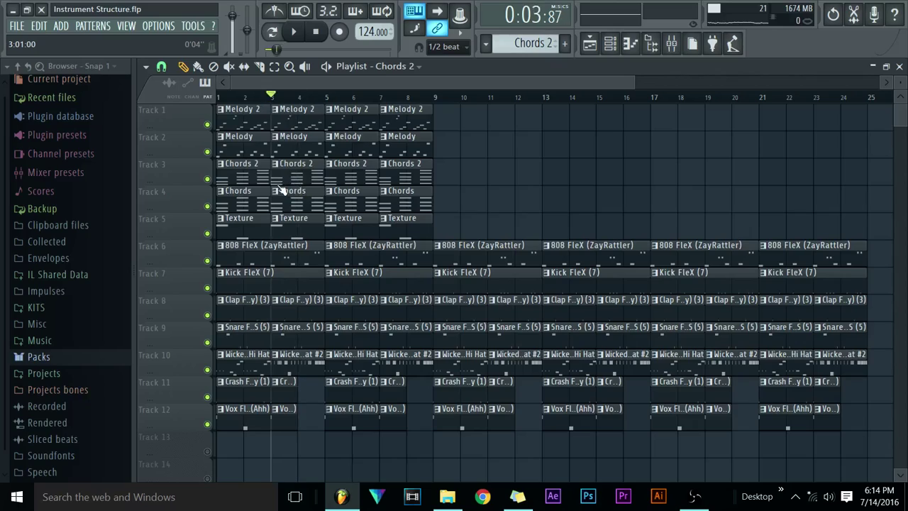
{"action": "mouse_move", "coordinate": [281, 190]}
{"action": "left_mouse_down"}
{"action": "mouse_move", "coordinate": [435, 106]}
{"action": "mouse_move", "coordinate": [341, 132]}
{"action": "left_mouse_up"}
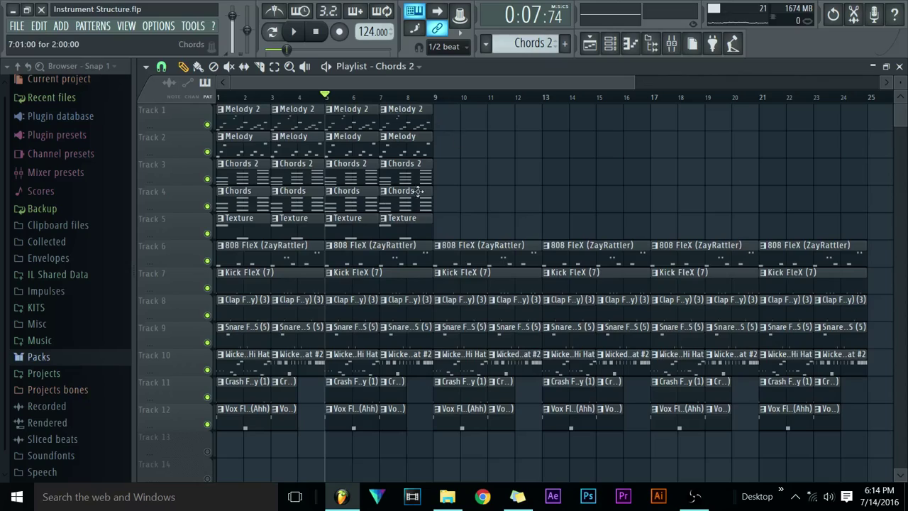
{"action": "key", "text": "Home"}
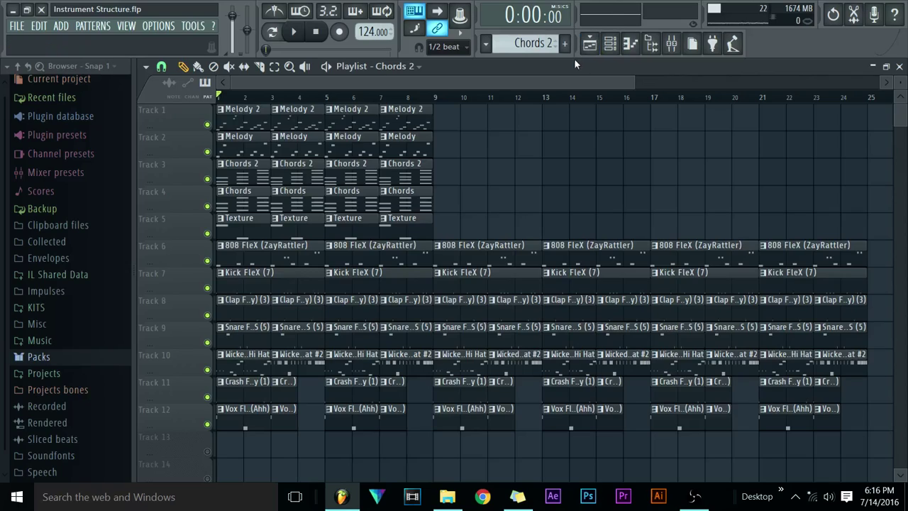
{"action": "mouse_move", "coordinate": [433, 99]}
{"action": "left_mouse_down"}
{"action": "mouse_move", "coordinate": [387, 108]}
{"action": "mouse_move", "coordinate": [390, 131]}
{"action": "mouse_move", "coordinate": [244, 132]}
{"action": "left_mouse_up"}
Solo the Melody 2 track, switch the solo to the Melody track on Track 2, and play it from the start
{"action": "right_click", "coordinate": [208, 125]}
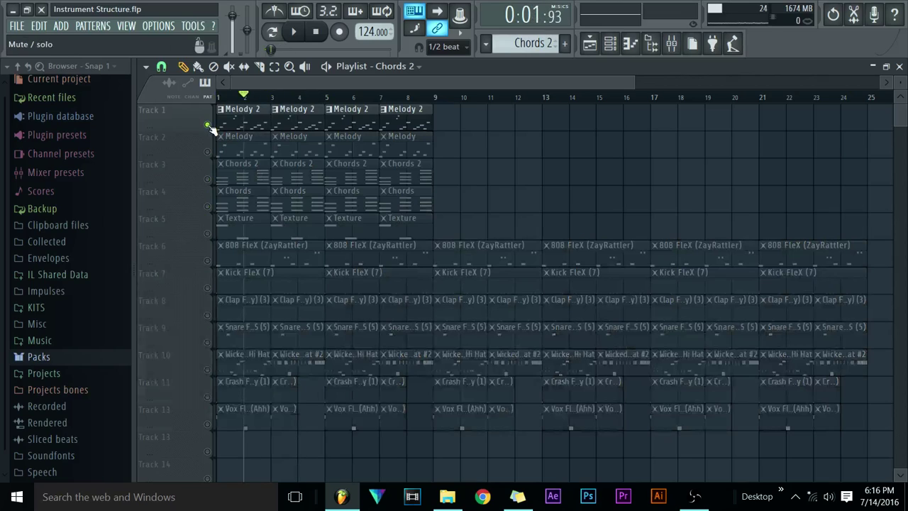
{"action": "left_click_drag", "start_coordinate": [243, 96], "coordinate": [219, 97]}
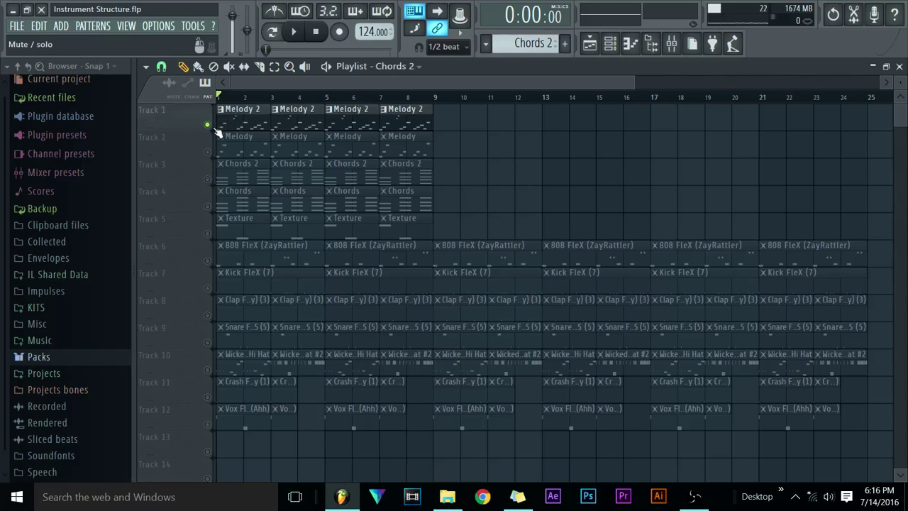
{"action": "right_click", "coordinate": [208, 125]}
{"action": "right_click", "coordinate": [207, 152]}
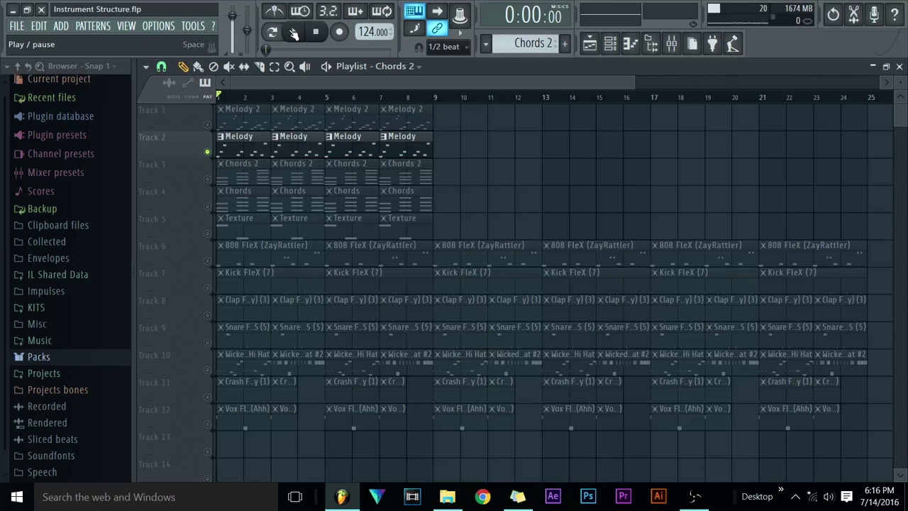
{"action": "left_click", "coordinate": [294, 33]}
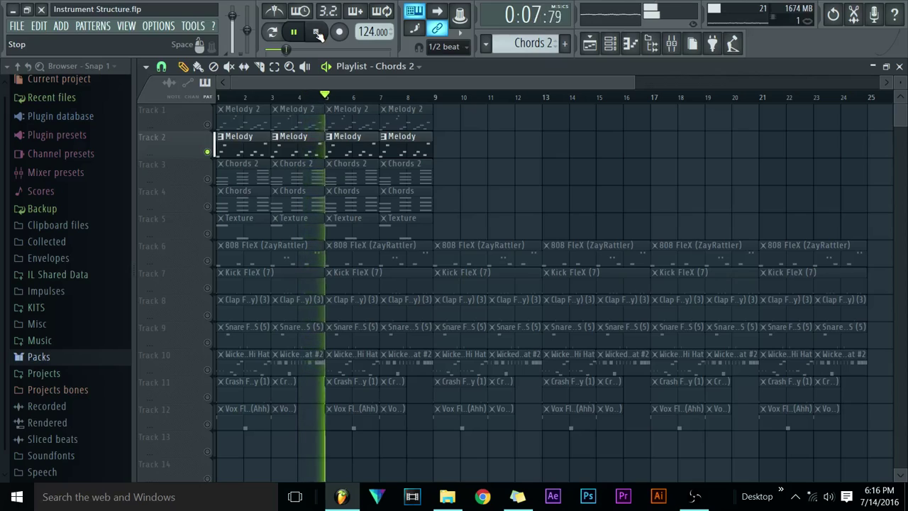
{"action": "left_click", "coordinate": [317, 33]}
Unmute the Kick, Clap and Snare tracks alongside the soloed Melody and play them together from the start
{"action": "left_click", "coordinate": [207, 288]}
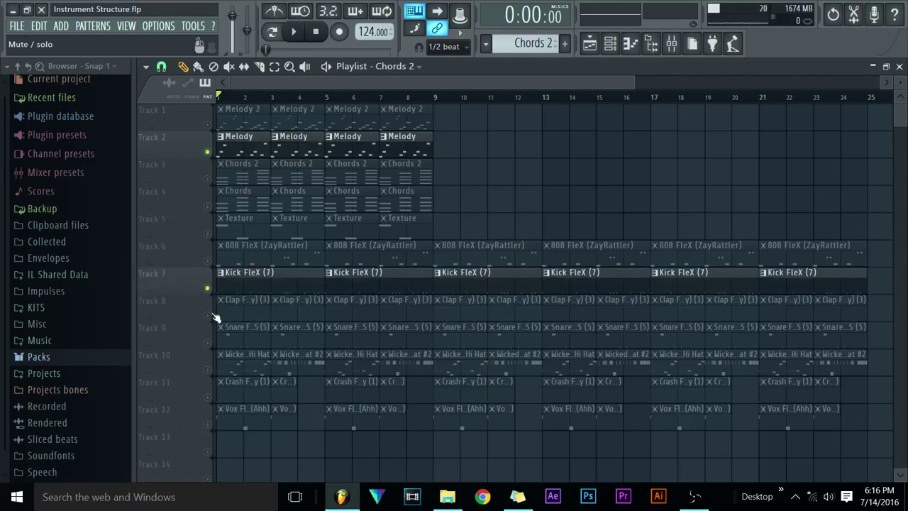
{"action": "left_click", "coordinate": [207, 315]}
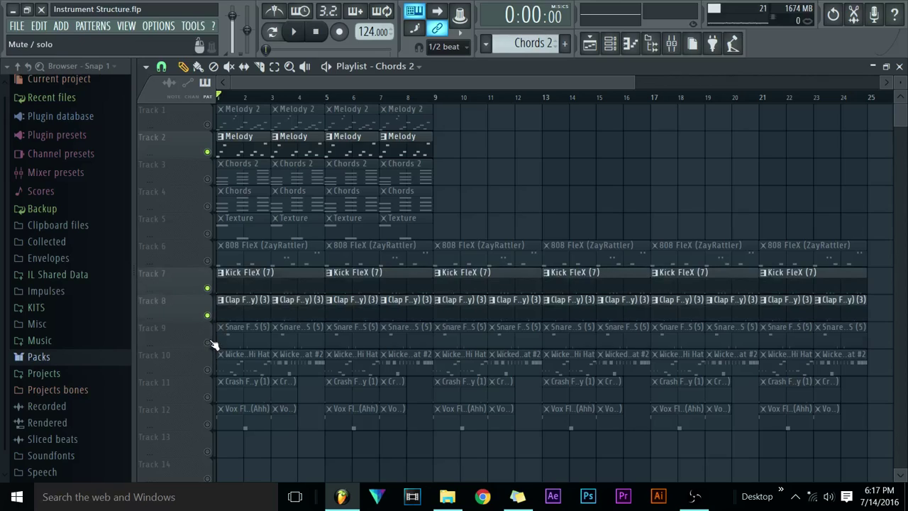
{"action": "left_click", "coordinate": [207, 342]}
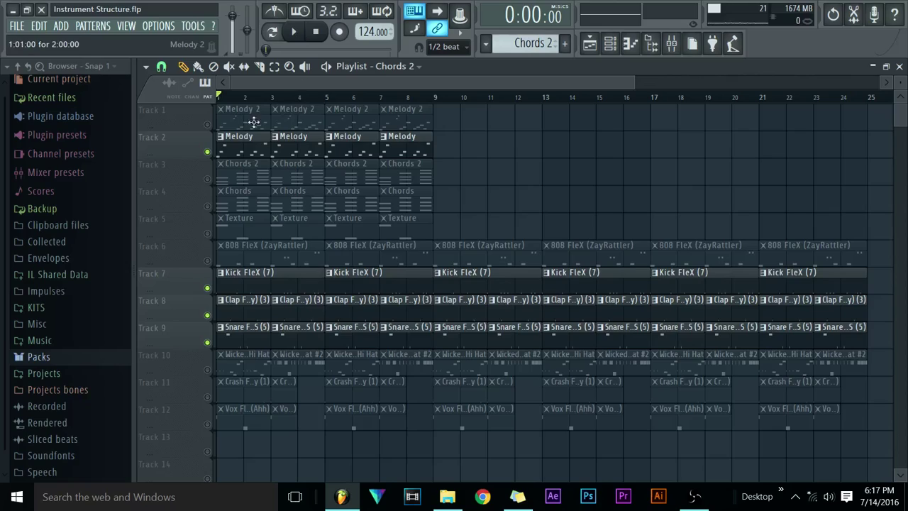
{"action": "left_click", "coordinate": [294, 32]}
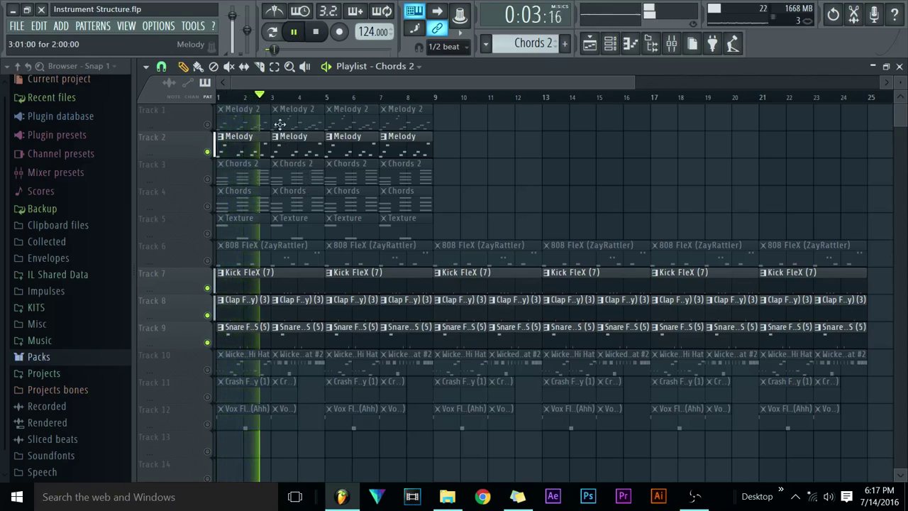
{"action": "left_click", "coordinate": [317, 34]}
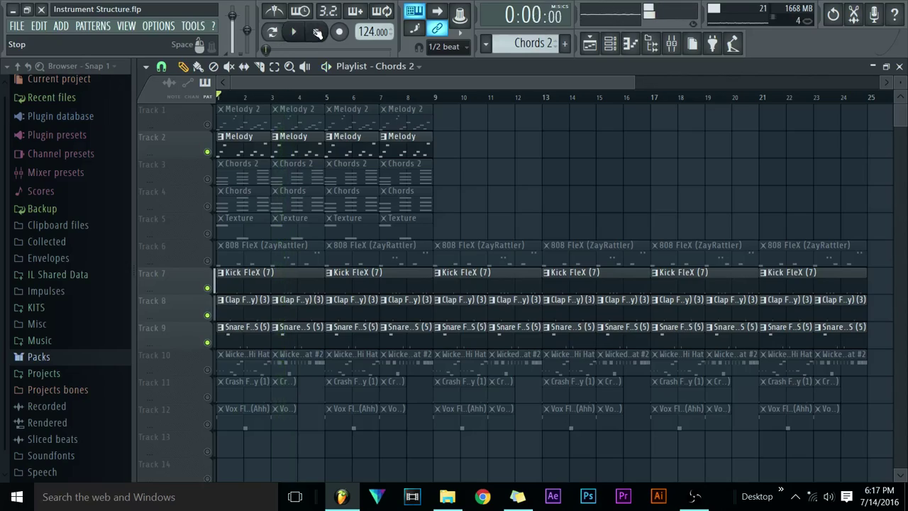
Unmute the Melody 2 track and listen to both melodies together with the kick, clap and snare
{"action": "left_click", "coordinate": [207, 125]}
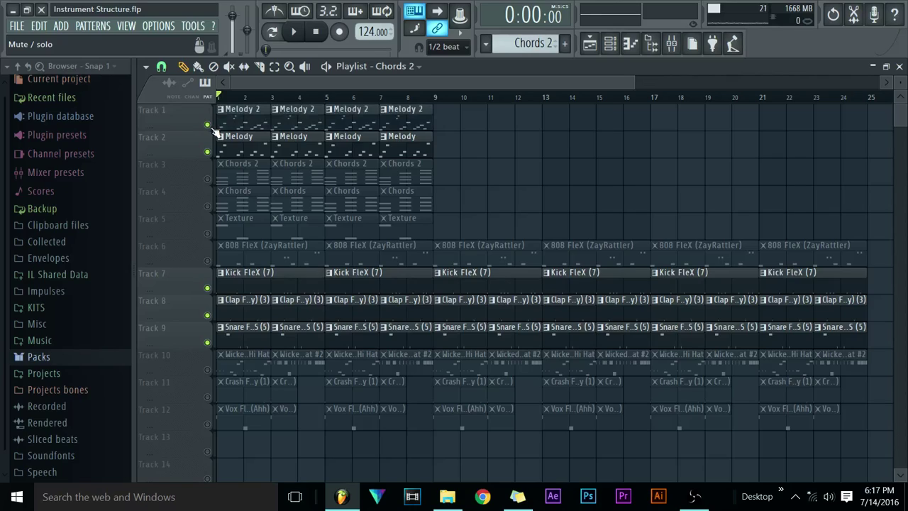
{"action": "left_click", "coordinate": [296, 34]}
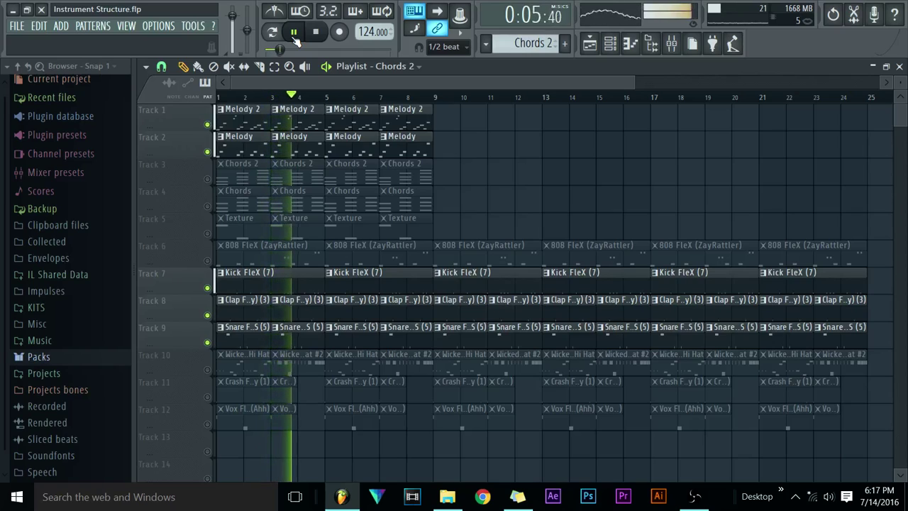
{"action": "left_click", "coordinate": [318, 32]}
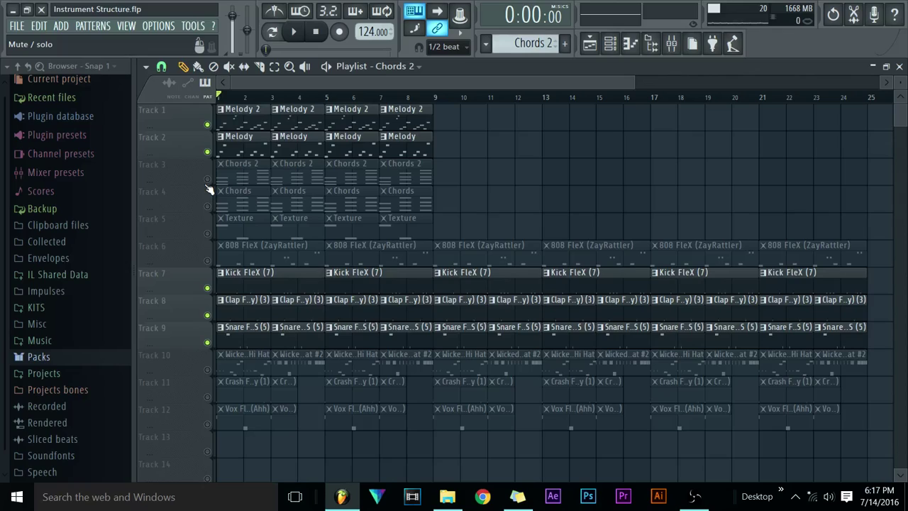
Unmute Chords 2 on Track 3, mute both melody tracks, and play the chords with the drums
{"action": "left_click", "coordinate": [207, 179]}
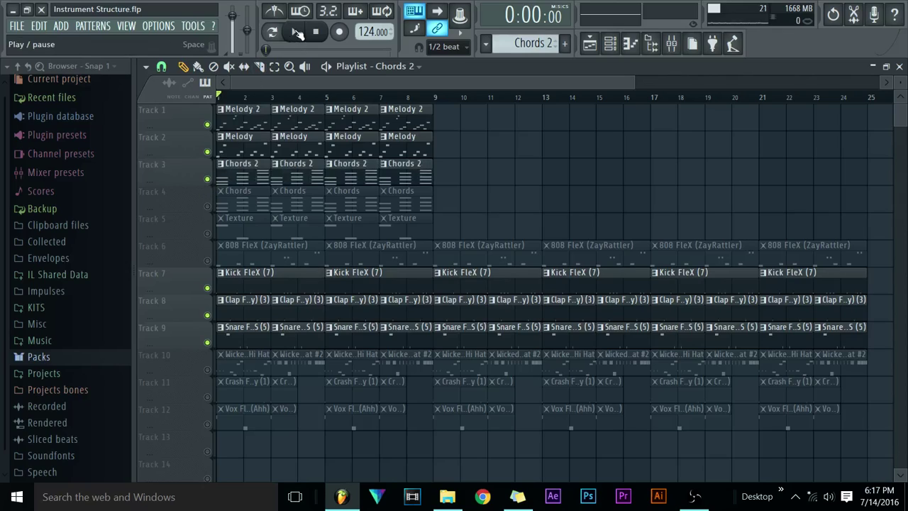
{"action": "left_click", "coordinate": [207, 151]}
{"action": "left_click", "coordinate": [207, 124]}
{"action": "left_click", "coordinate": [294, 32]}
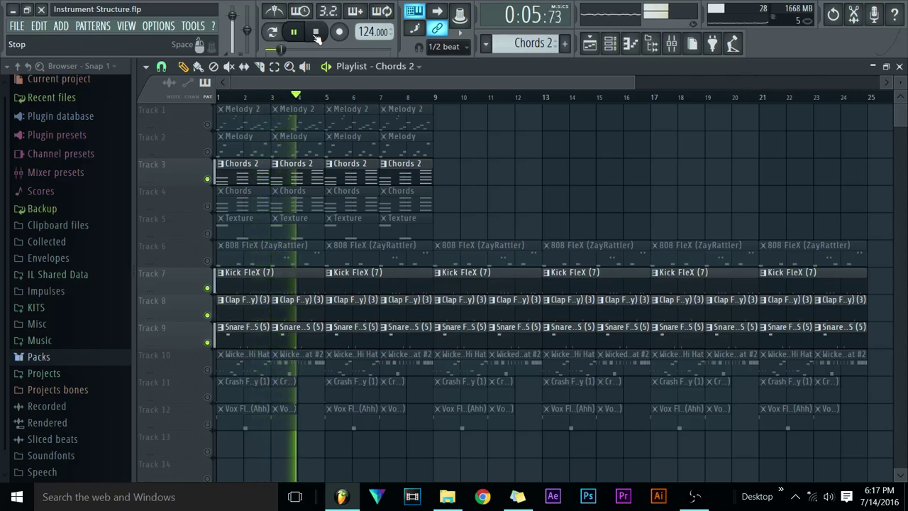
{"action": "left_click", "coordinate": [316, 32]}
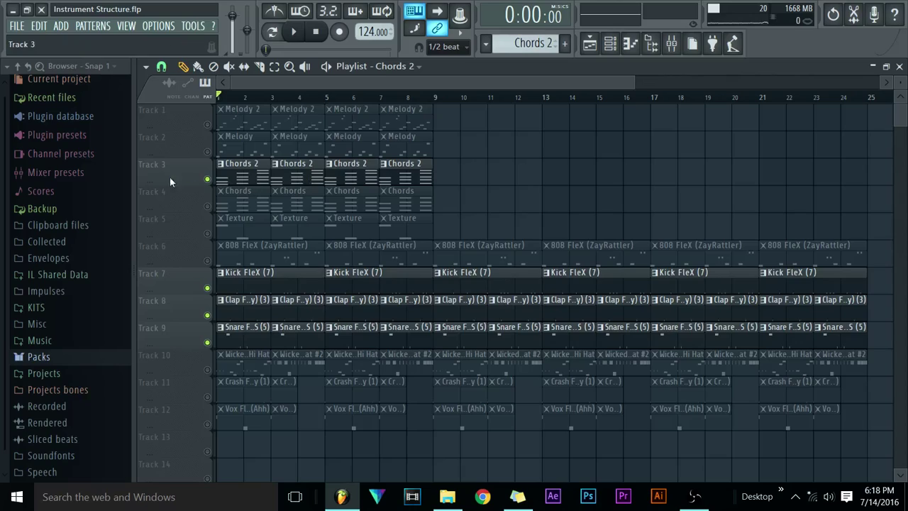
Unmute Chords on Track 4, mute Chords 2, and play the Chords part with the drums
{"action": "left_click", "coordinate": [208, 206]}
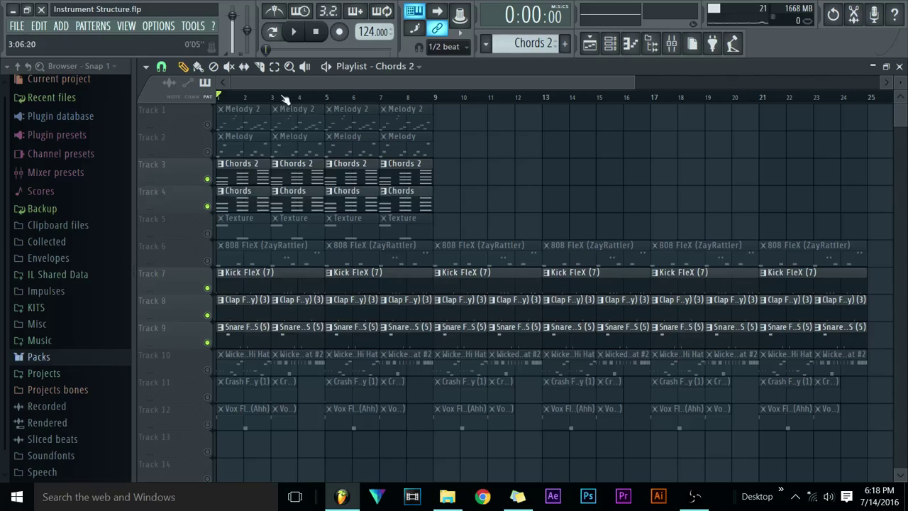
{"action": "left_click", "coordinate": [207, 179]}
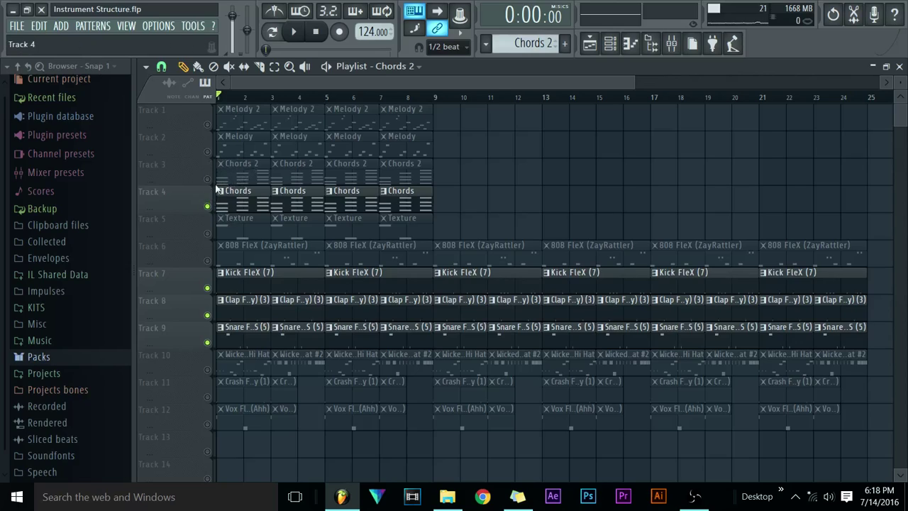
{"action": "left_click", "coordinate": [293, 32]}
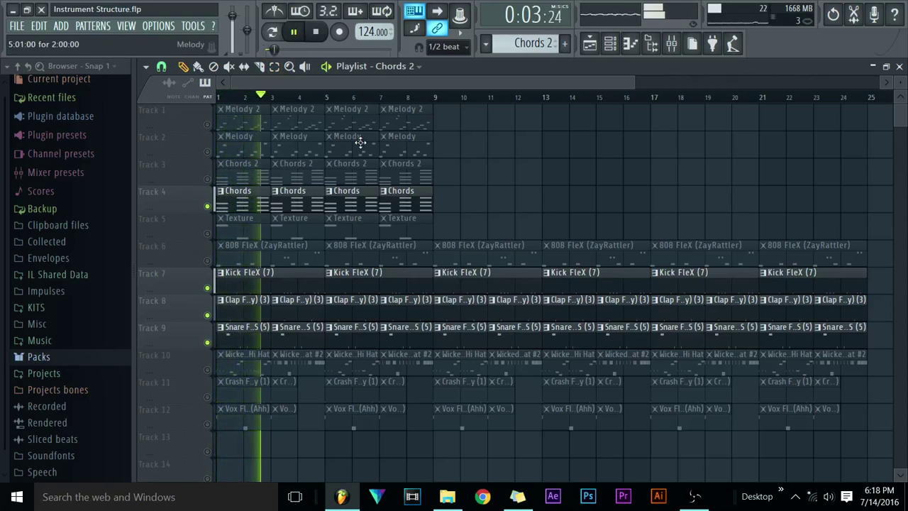
{"action": "left_click", "coordinate": [313, 31]}
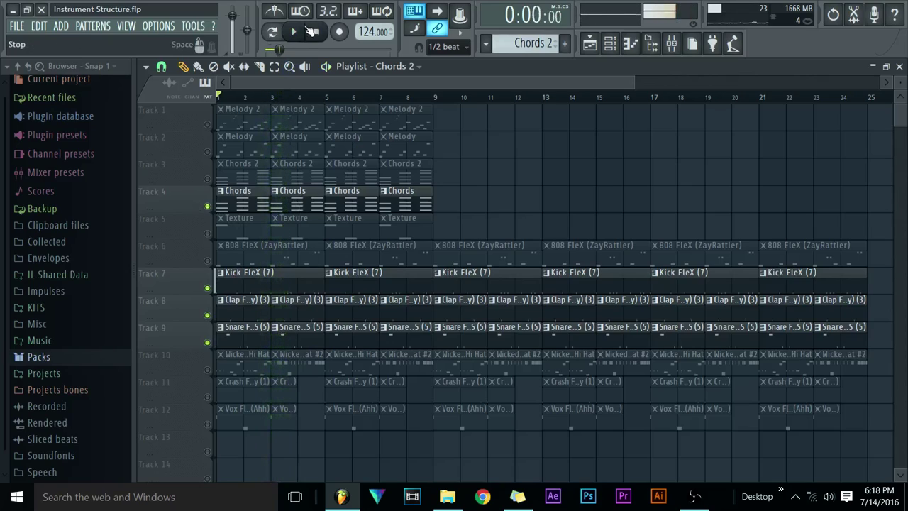
Unmute Chords 2 again and listen to both chord layers together with the drums
{"action": "left_click", "coordinate": [207, 179]}
{"action": "key", "text": "space"}
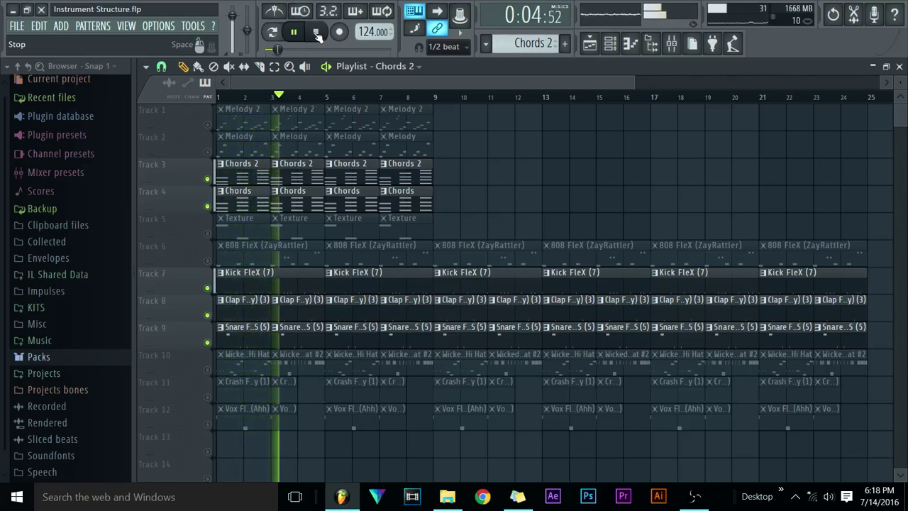
{"action": "left_click", "coordinate": [317, 34]}
Solo the Texture track on Track 5 and play it from the start
{"action": "right_click", "coordinate": [207, 234]}
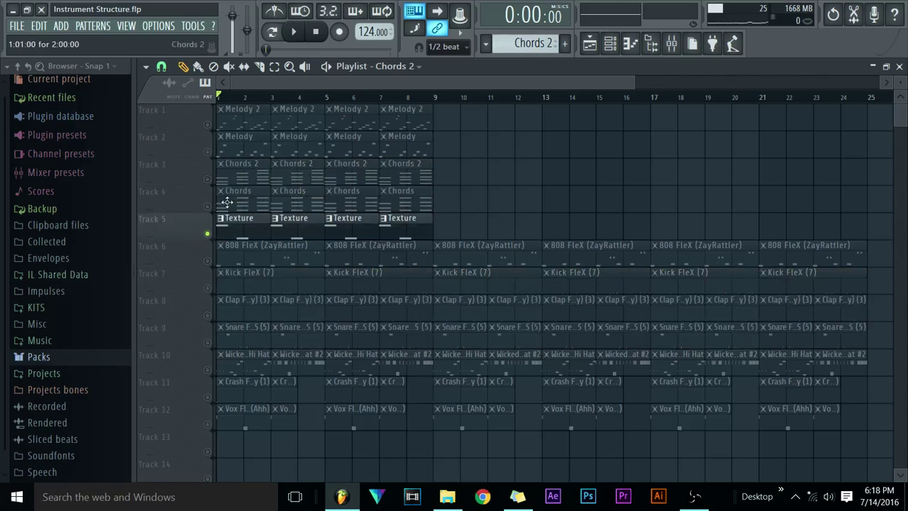
{"action": "left_click", "coordinate": [297, 33]}
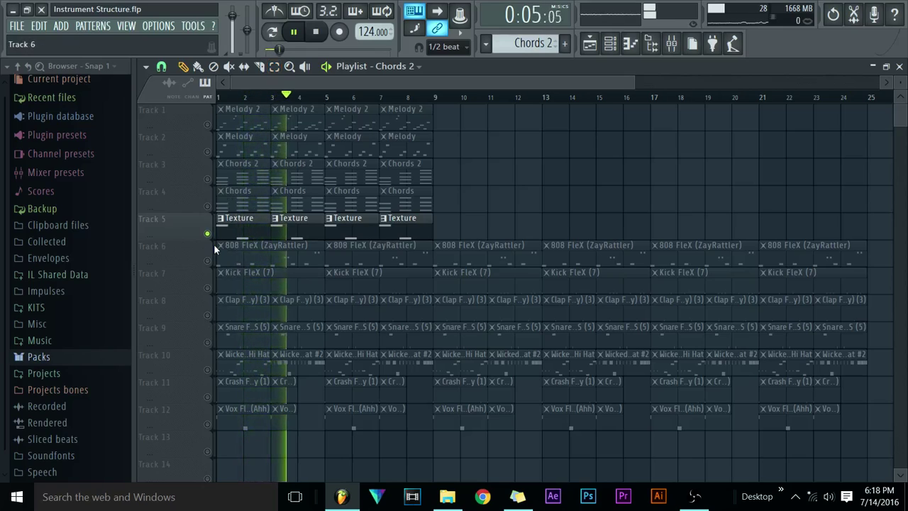
{"action": "left_click", "coordinate": [317, 31]}
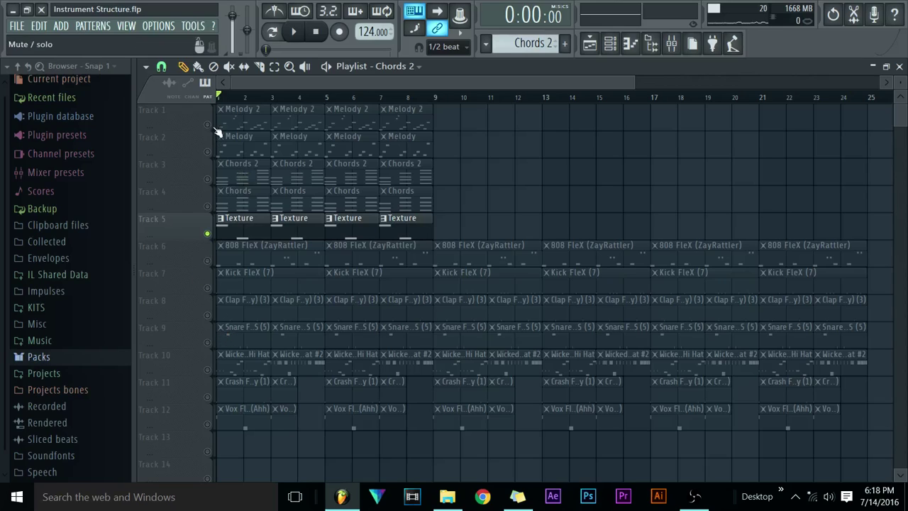
Unmute all playlist tracks and play the full eight-bar section with every instrument and drum
{"action": "right_click", "coordinate": [207, 206]}
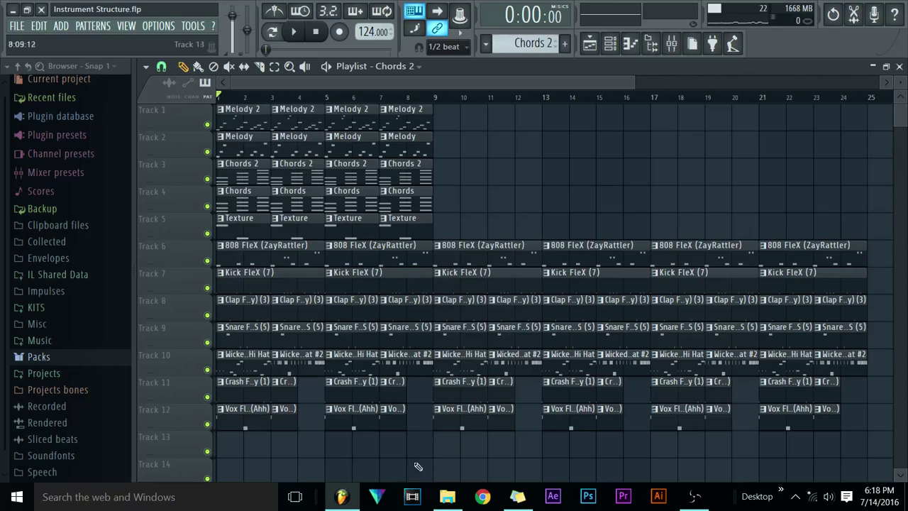
{"action": "left_click", "coordinate": [296, 34]}
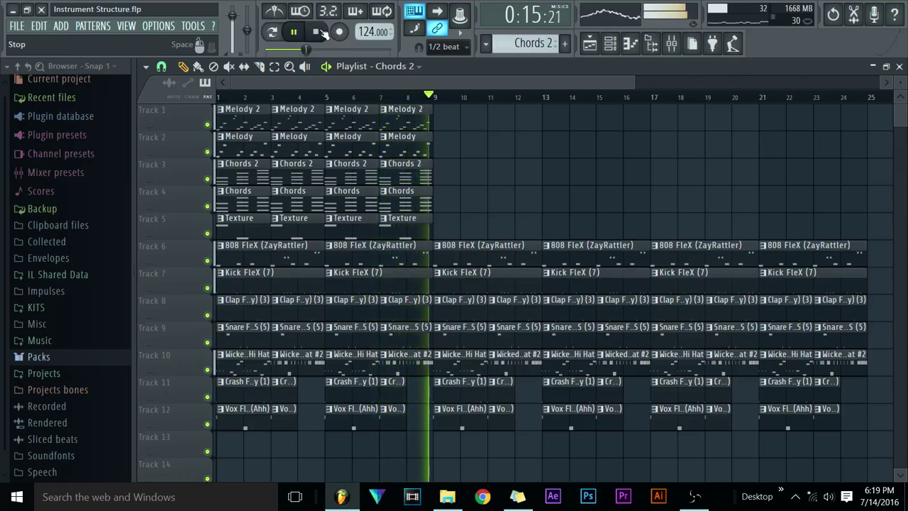
{"action": "left_click", "coordinate": [323, 33]}
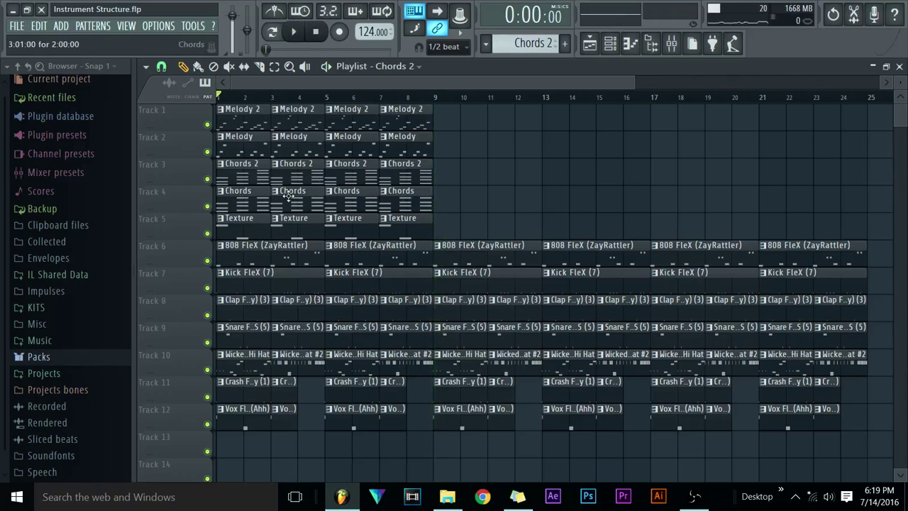
{"action": "left_click_drag", "start_coordinate": [376, 85], "coordinate": [495, 220]}
{"action": "left_click_drag", "start_coordinate": [362, 84], "coordinate": [264, 87]}
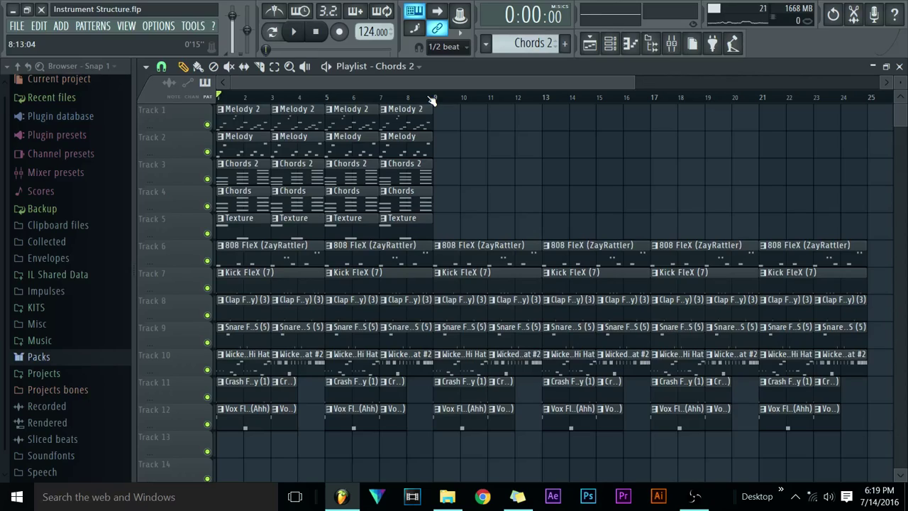
{"action": "left_click", "coordinate": [384, 100]}
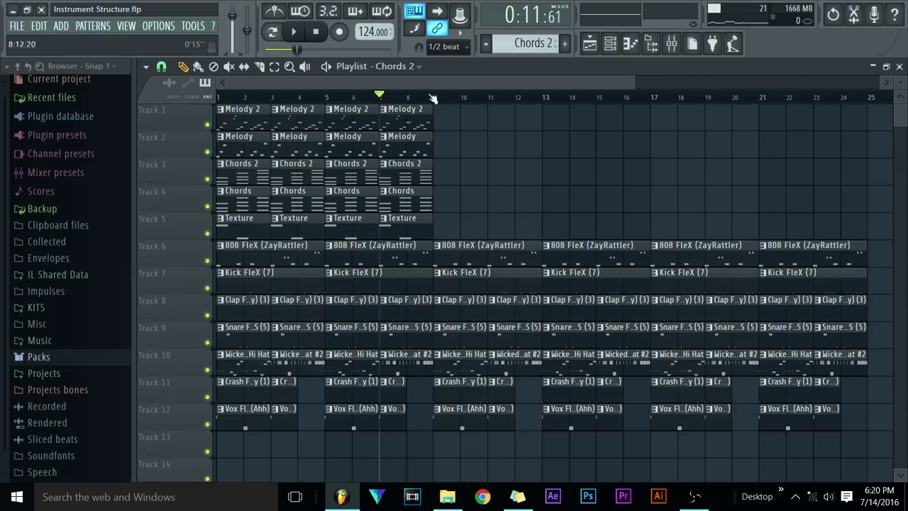
{"action": "left_click_drag", "start_coordinate": [394, 112], "coordinate": [331, 153]}
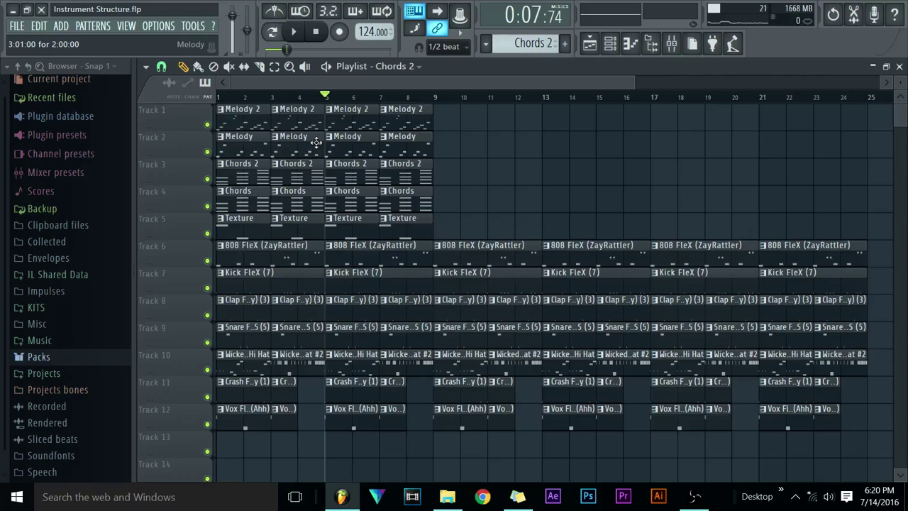
{"action": "left_click_drag", "start_coordinate": [355, 96], "coordinate": [420, 171]}
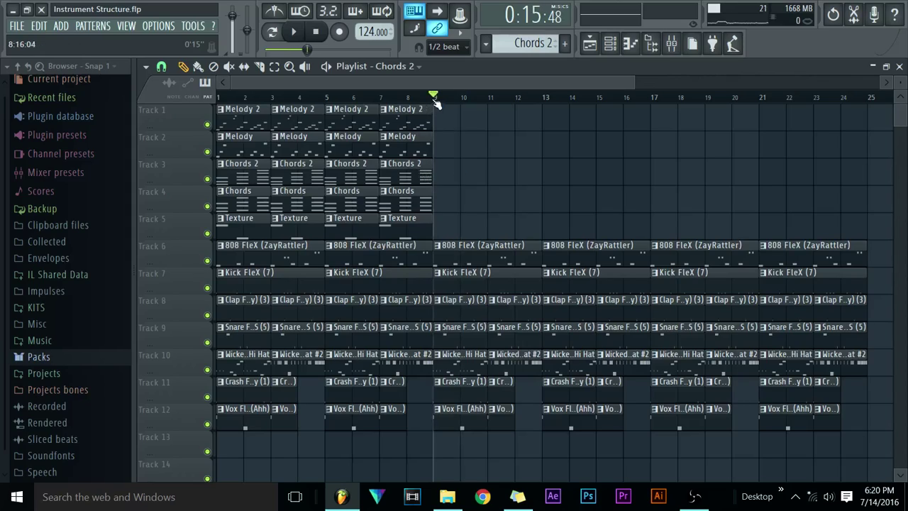
Delete the Chords 2 clip at bar 5 on Track 3, place it back, and move the playhead to bar 9
{"action": "left_click", "coordinate": [325, 97]}
{"action": "right_click", "coordinate": [353, 176]}
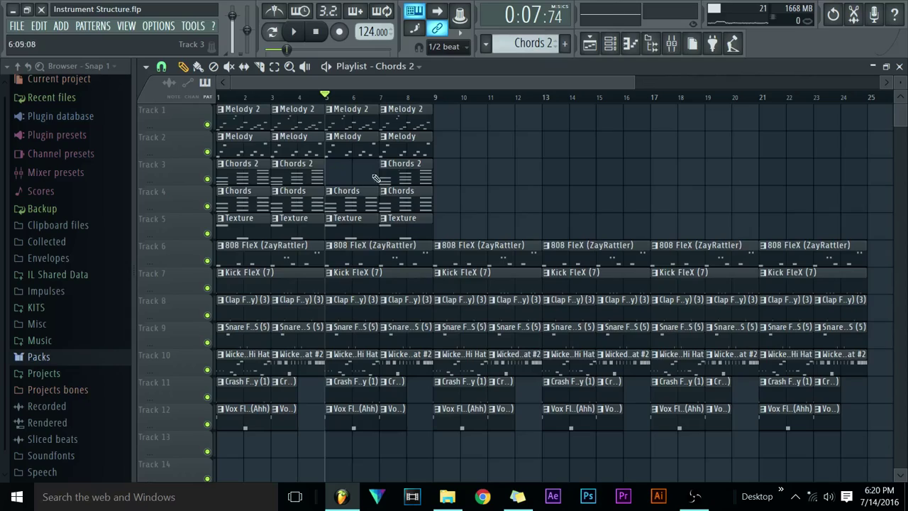
{"action": "left_click", "coordinate": [329, 175]}
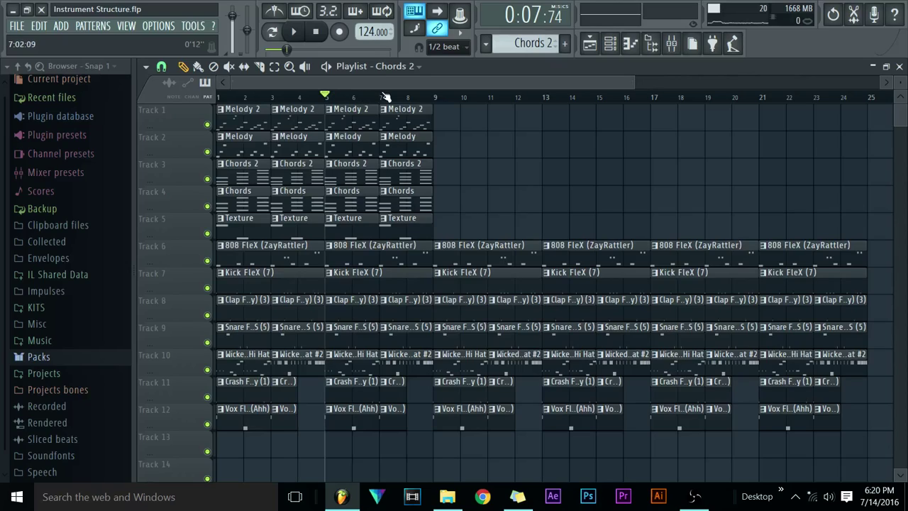
{"action": "left_click", "coordinate": [434, 96]}
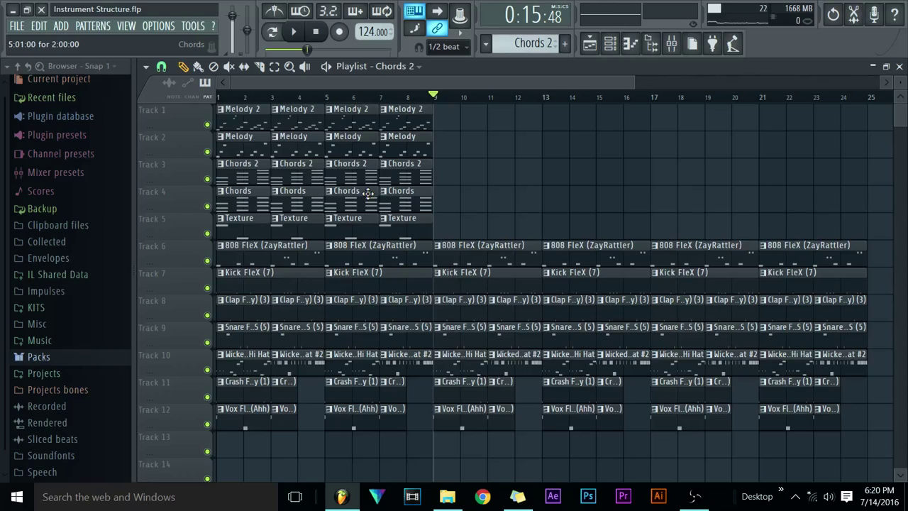
Place Texture clips at bars 9 and 11 on Track 5
{"action": "left_click", "coordinate": [419, 227]}
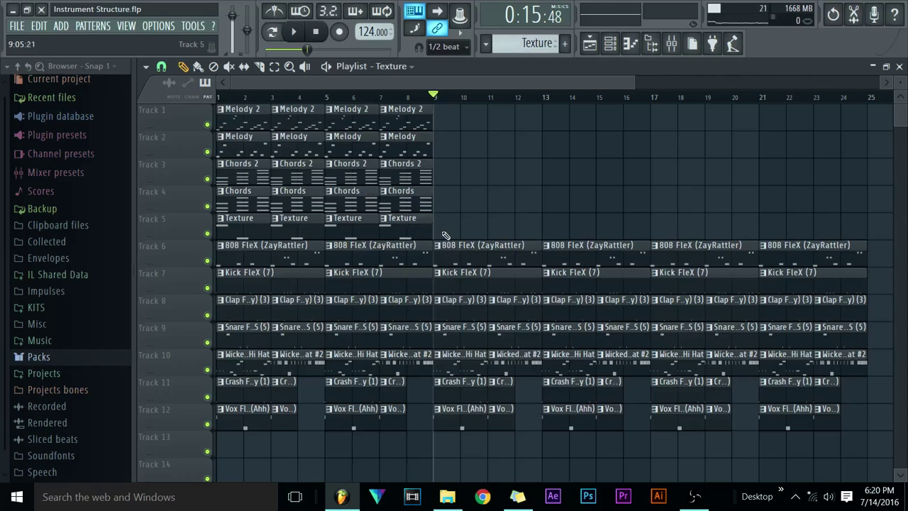
{"action": "left_click", "coordinate": [436, 227]}
{"action": "left_click", "coordinate": [518, 227]}
{"action": "left_click_drag", "start_coordinate": [537, 227], "coordinate": [510, 227]}
Place Chords 2 clips at bars 9, 11, 13, 15 and 17 on Track 3
{"action": "left_click", "coordinate": [398, 173]}
{"action": "left_click", "coordinate": [465, 175]}
{"action": "left_click_drag", "start_coordinate": [447, 175], "coordinate": [442, 175]}
{"action": "left_click", "coordinate": [496, 175]}
{"action": "left_click_drag", "start_coordinate": [528, 175], "coordinate": [568, 175]}
{"action": "left_click", "coordinate": [614, 174]}
{"action": "left_click", "coordinate": [667, 175]}
Continue the Texture clips on Track 5 every two bars from bar 13 through bar 23
{"action": "left_click", "coordinate": [522, 227]}
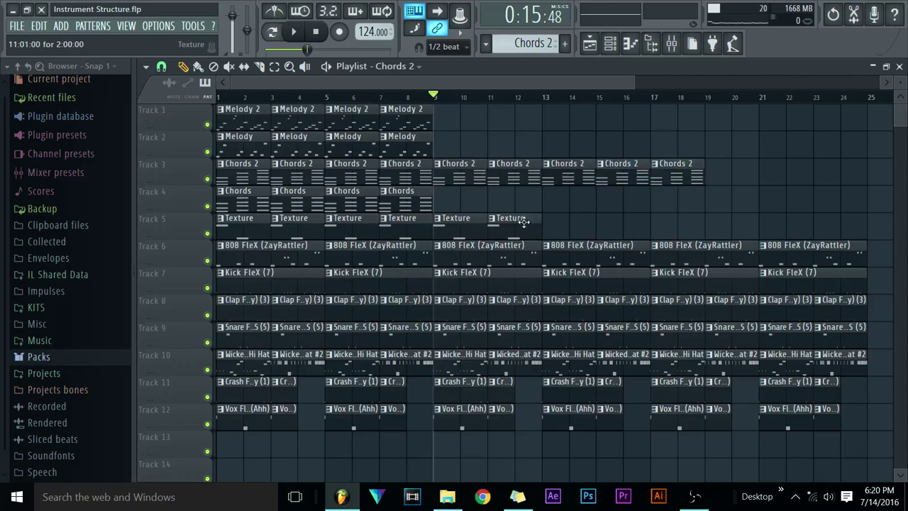
{"action": "left_click", "coordinate": [550, 227]}
{"action": "left_click", "coordinate": [610, 227]}
{"action": "left_click", "coordinate": [665, 227]}
{"action": "left_click", "coordinate": [753, 227]}
{"action": "left_click_drag", "start_coordinate": [774, 224], "coordinate": [748, 222]}
{"action": "left_click", "coordinate": [773, 226]}
{"action": "left_click", "coordinate": [830, 226]}
{"action": "left_click_drag", "start_coordinate": [831, 226], "coordinate": [821, 217]}
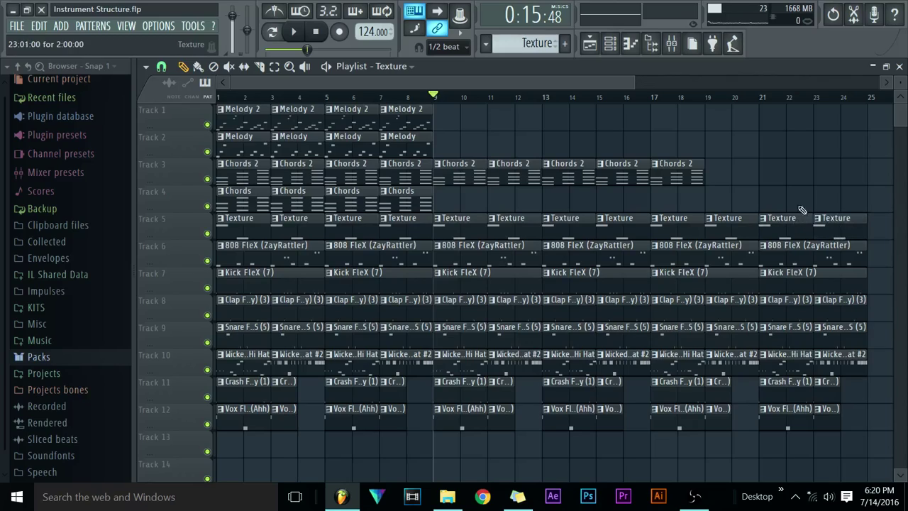
Add Chords 2 clips at bars 19, 21 and 23 on Track 3
{"action": "left_click", "coordinate": [688, 163]}
{"action": "left_click", "coordinate": [726, 174]}
{"action": "left_click", "coordinate": [777, 176]}
{"action": "left_click", "coordinate": [827, 175]}
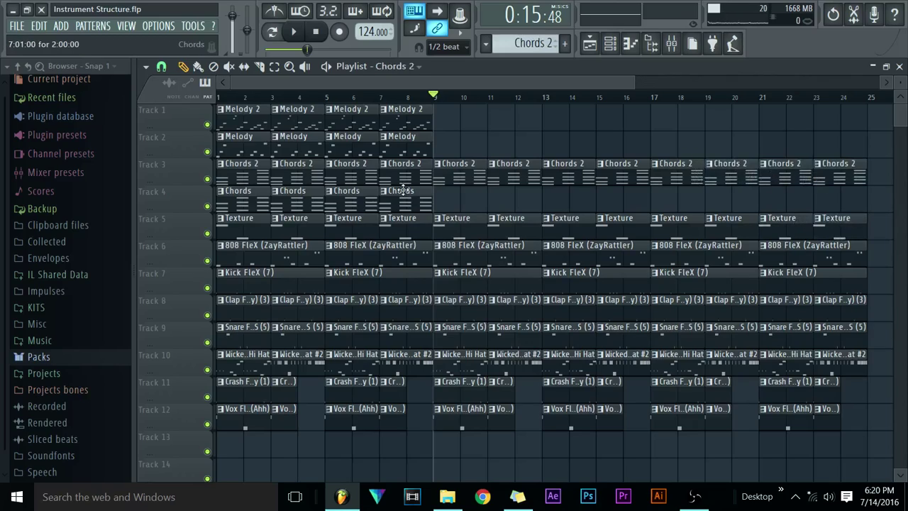
Try Melody 2 clips on Track 1 from bar 9 onward, keeping only those at bars 13 and 15
{"action": "left_click", "coordinate": [405, 115]}
{"action": "left_click_drag", "start_coordinate": [497, 120], "coordinate": [455, 122]}
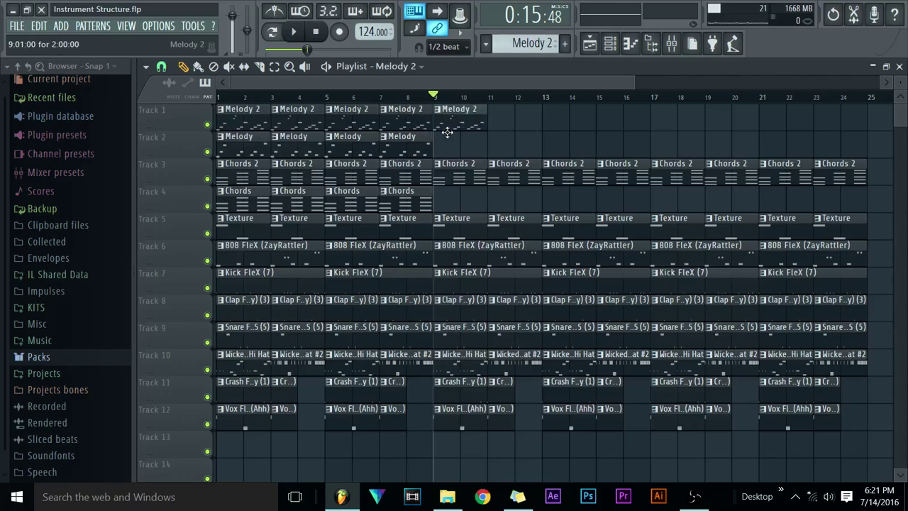
{"action": "left_click", "coordinate": [497, 119]}
{"action": "left_click_drag", "start_coordinate": [576, 120], "coordinate": [550, 119]}
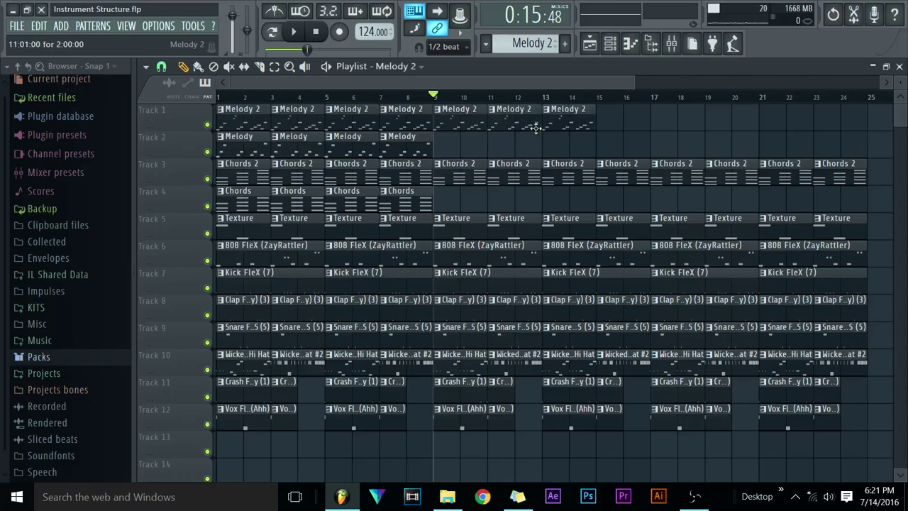
{"action": "right_click", "coordinate": [458, 120]}
{"action": "right_click", "coordinate": [519, 119]}
{"action": "left_click", "coordinate": [610, 119]}
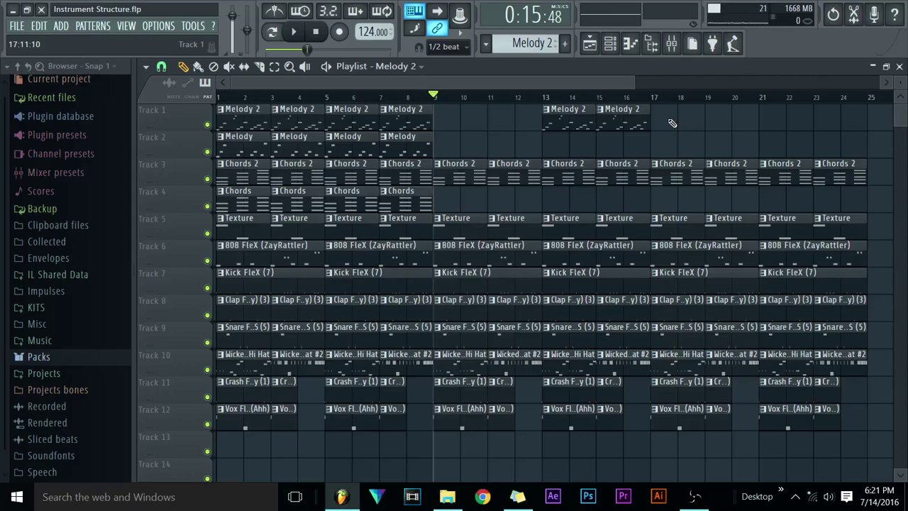
Play the arrangement from bar 1 and highlight all clips in bars 1 to 8 while listening
{"action": "left_click_drag", "start_coordinate": [390, 99], "coordinate": [216, 98]}
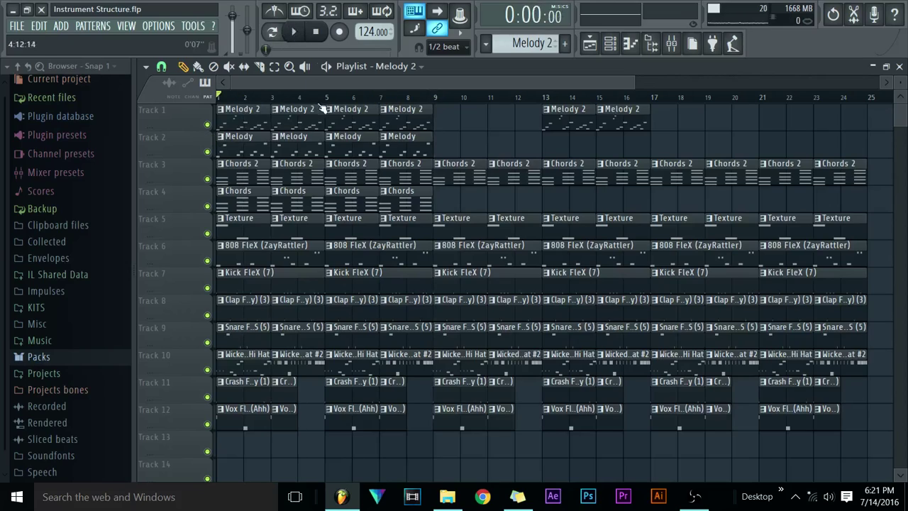
{"action": "left_click", "coordinate": [295, 33]}
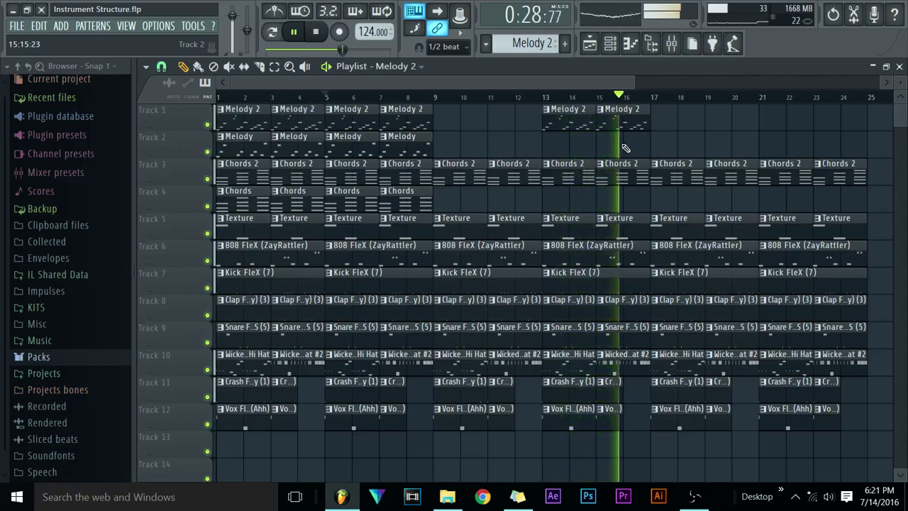
{"action": "left_click", "coordinate": [275, 67]}
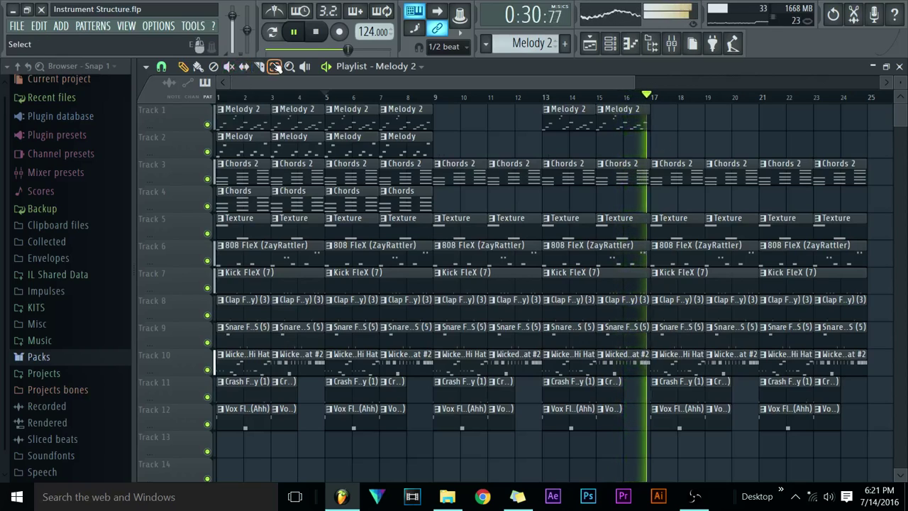
{"action": "left_click_drag", "start_coordinate": [423, 119], "coordinate": [123, 407]}
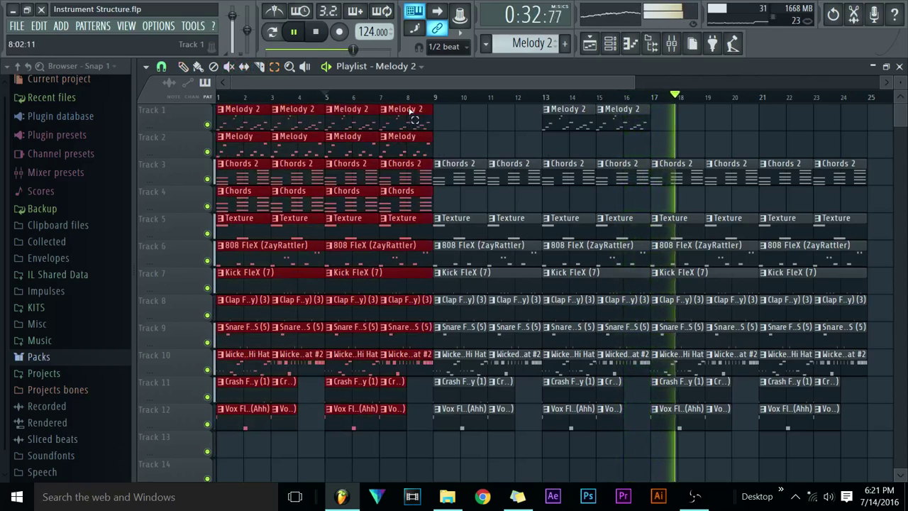
{"action": "left_click", "coordinate": [183, 67]}
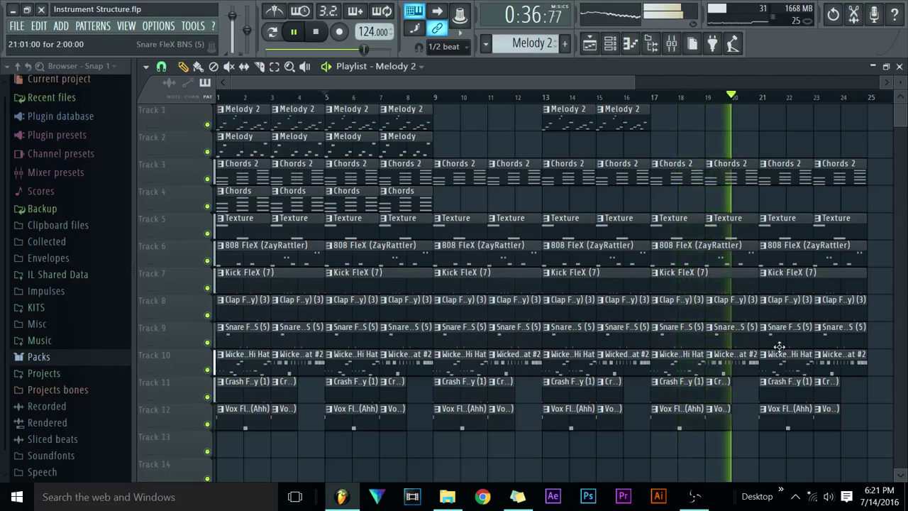
Delete the Chords 2 clips at bars 21 and 23, and shorten the last Kick clip to end at bar 23
{"action": "right_click", "coordinate": [807, 181]}
{"action": "right_click", "coordinate": [847, 182]}
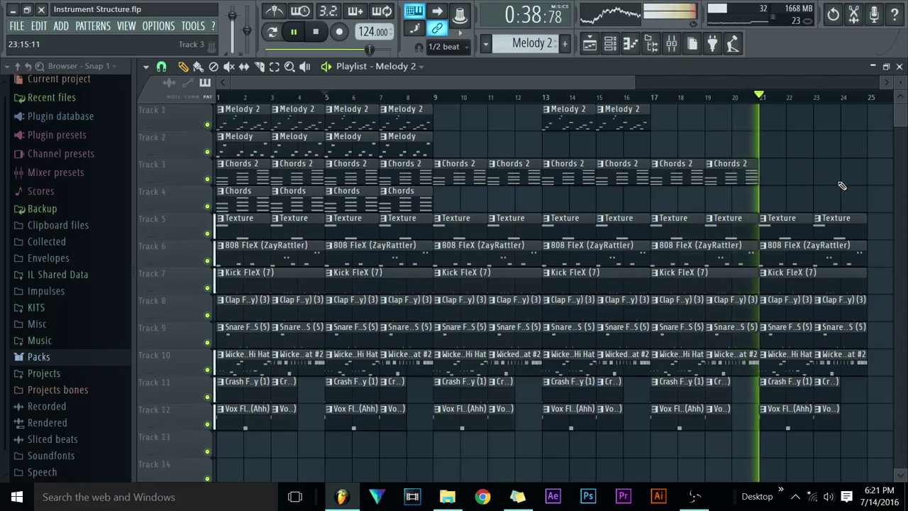
{"action": "left_click_drag", "start_coordinate": [864, 287], "coordinate": [816, 290]}
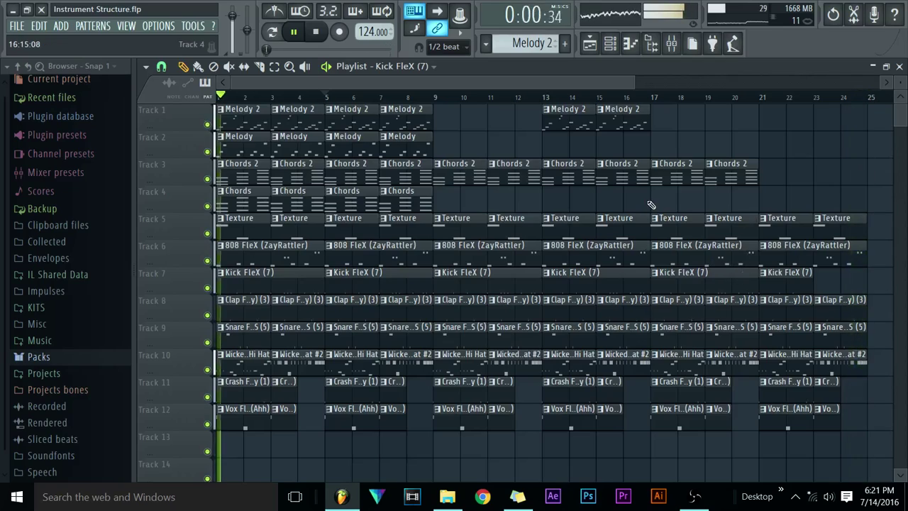
{"action": "left_click", "coordinate": [319, 34]}
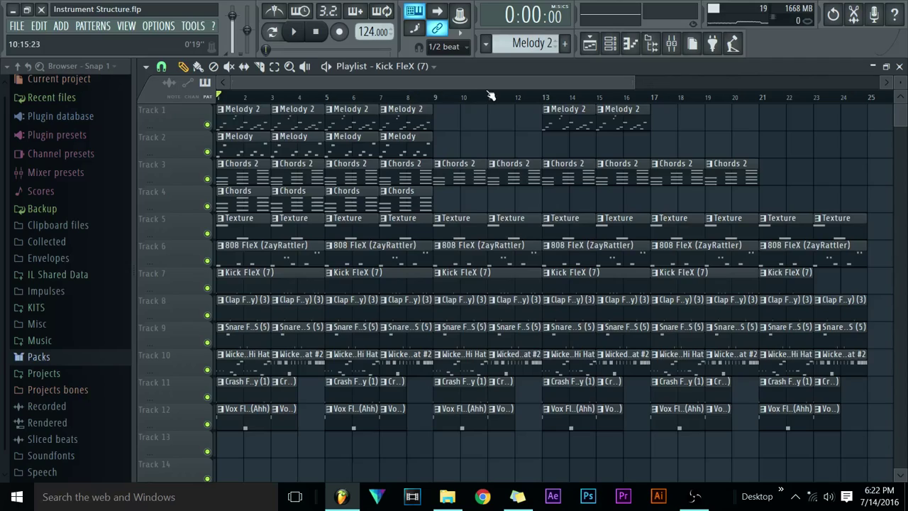
Replace the Melody 2 clips at bars 13 and 15 with a Melody clip at bar 11 on Track 2, and audition it
{"action": "right_click", "coordinate": [566, 118]}
{"action": "right_click", "coordinate": [623, 120]}
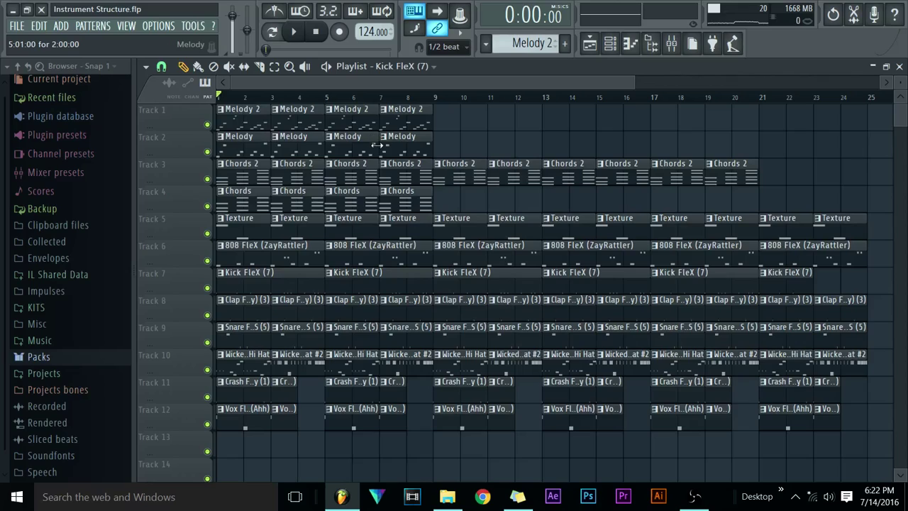
{"action": "left_click", "coordinate": [402, 145]}
{"action": "left_click", "coordinate": [509, 146]}
{"action": "left_click", "coordinate": [489, 96]}
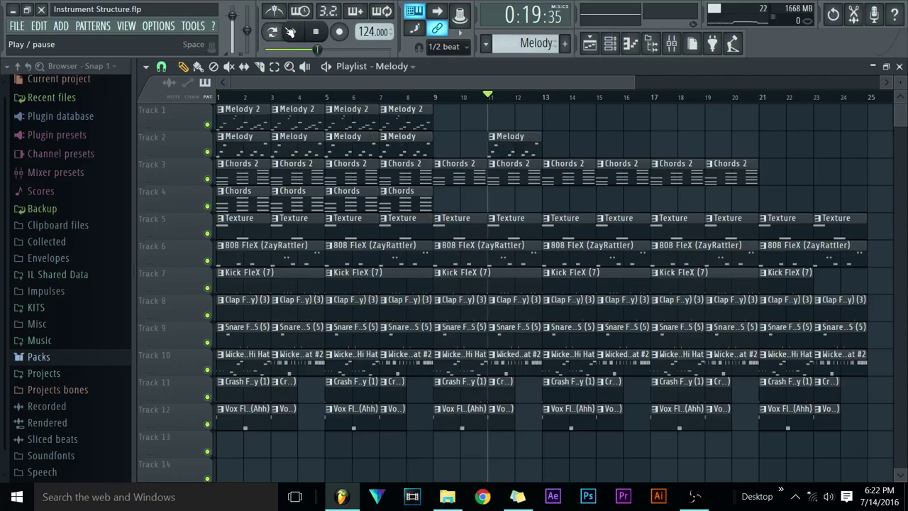
{"action": "left_click", "coordinate": [291, 32]}
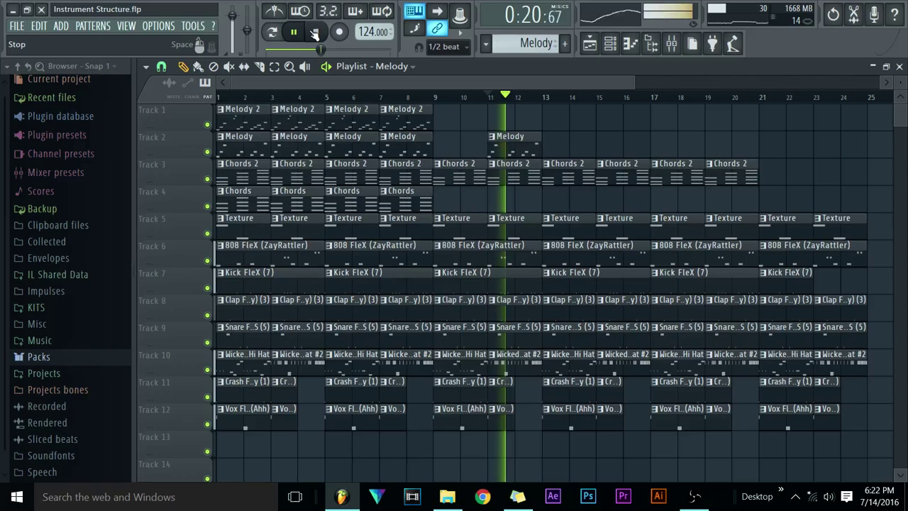
{"action": "left_click", "coordinate": [316, 33]}
{"action": "left_click", "coordinate": [317, 34]}
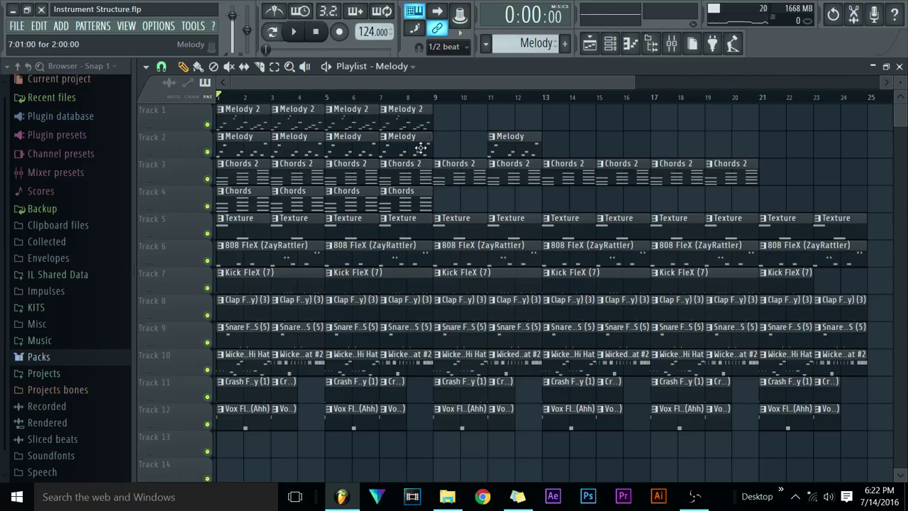
Try a Melody 2 clip at bar 11 on Track 1, and remove both melody clips from that bar
{"action": "left_click", "coordinate": [401, 123]}
{"action": "left_click", "coordinate": [493, 126]}
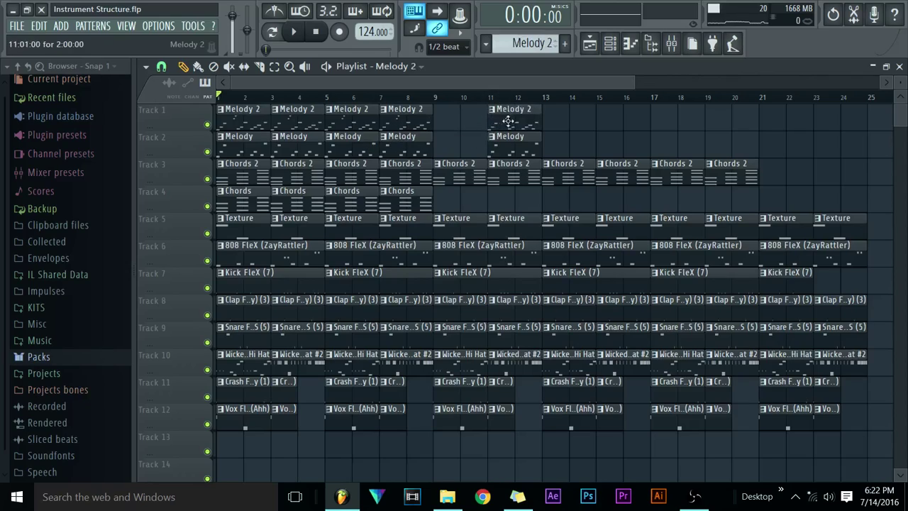
{"action": "right_click", "coordinate": [497, 140]}
{"action": "right_click", "coordinate": [494, 112]}
Play from the start with chord Tracks 3 and 4 muted, and unmute both after stopping
{"action": "key", "text": "space"}
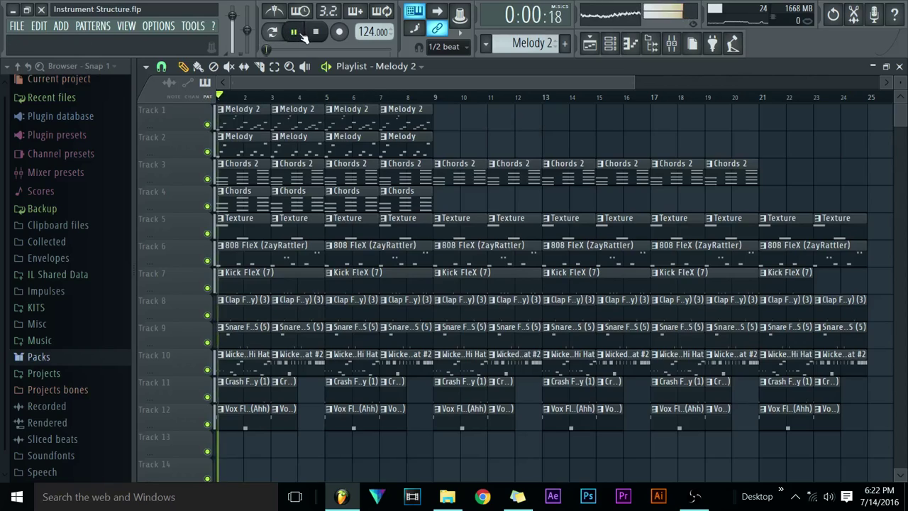
{"action": "left_click", "coordinate": [208, 179]}
{"action": "left_click", "coordinate": [207, 206]}
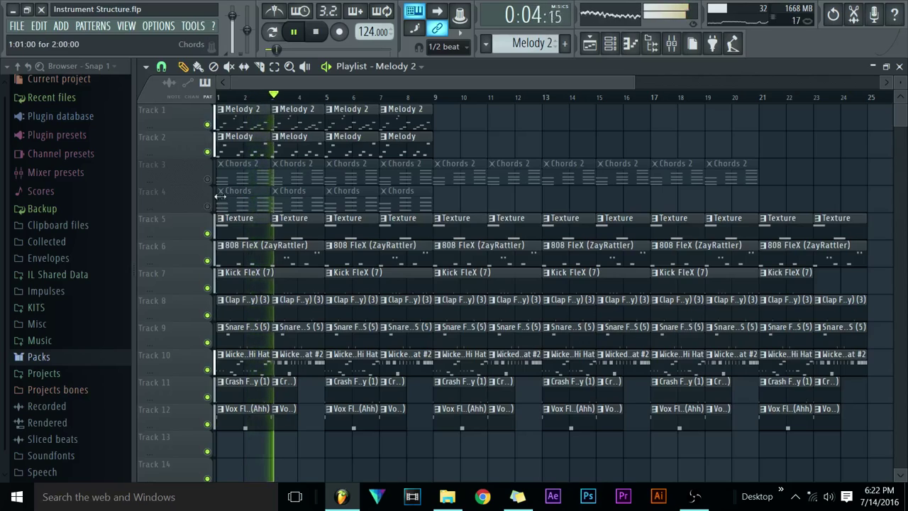
{"action": "key", "text": "space"}
{"action": "left_click", "coordinate": [207, 179]}
{"action": "left_click", "coordinate": [207, 206]}
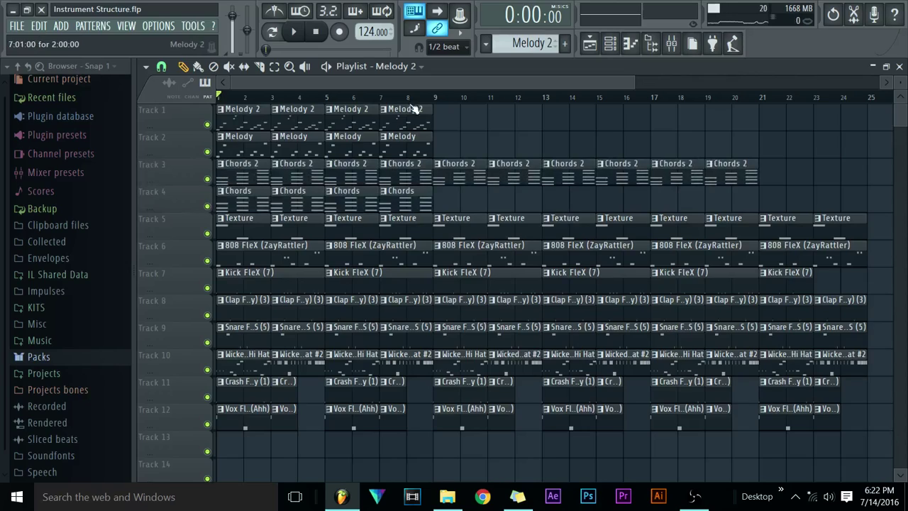
Place Chords clips at bars 9 and 11 on Track 4, with the playhead set to bar 5
{"action": "left_click", "coordinate": [393, 98]}
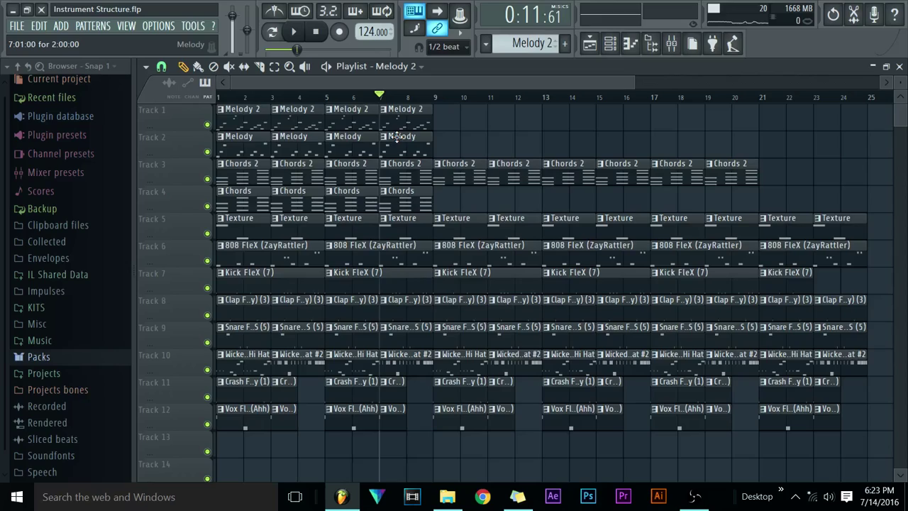
{"action": "left_click", "coordinate": [338, 96]}
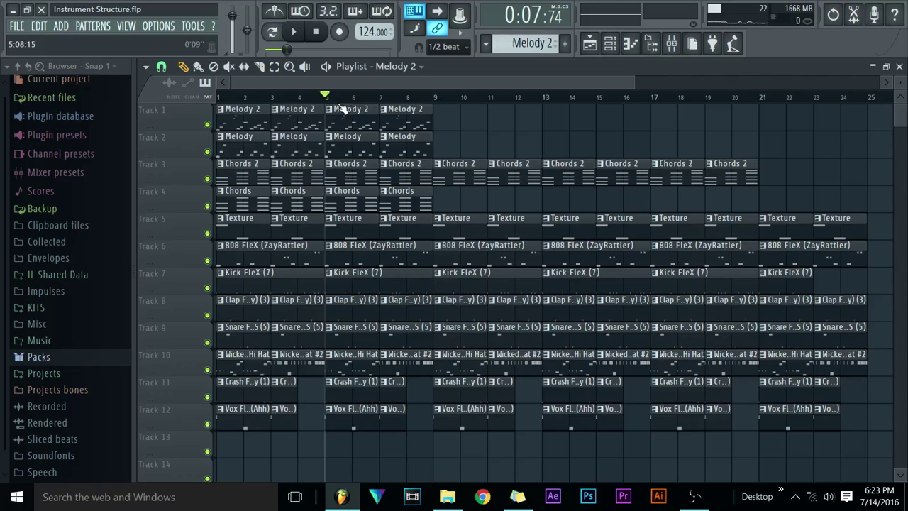
{"action": "left_click", "coordinate": [395, 196]}
{"action": "left_click", "coordinate": [438, 198]}
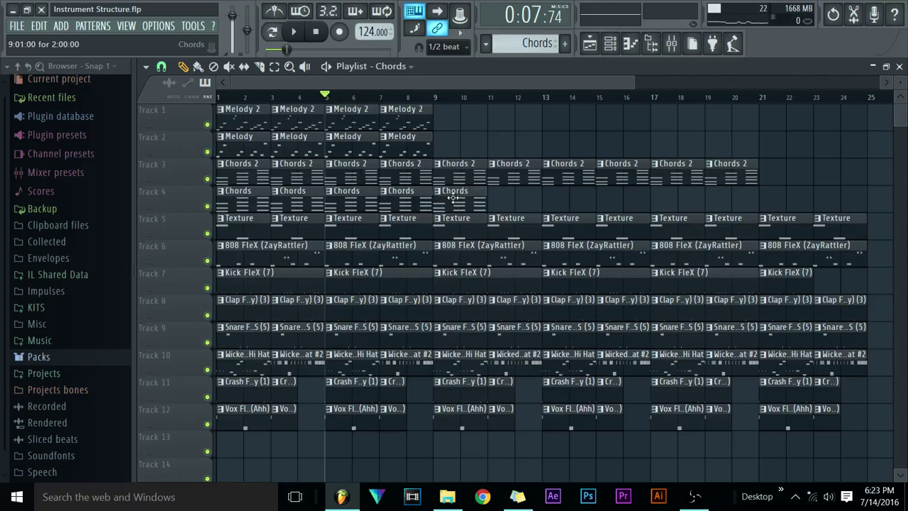
{"action": "left_click", "coordinate": [493, 200]}
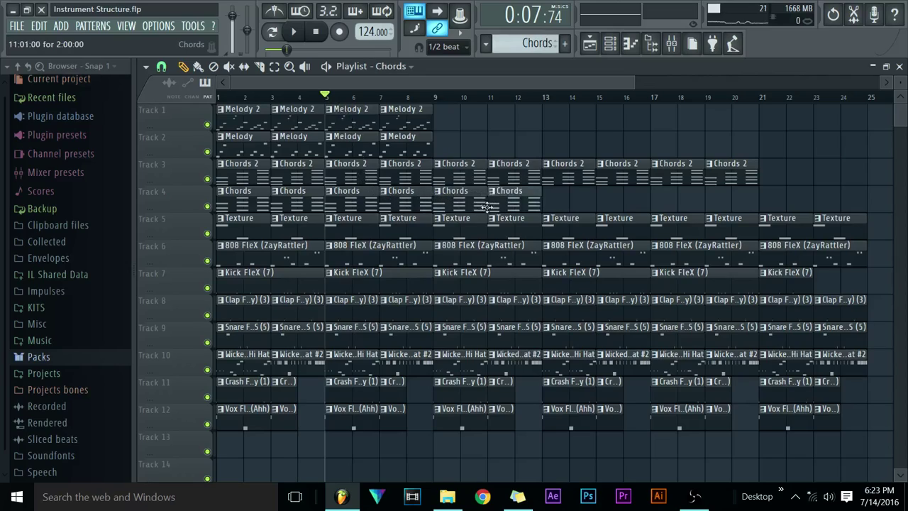
Play the arrangement from bar 7 through the transition to the end of bar 12, and stop playback
{"action": "left_click", "coordinate": [438, 98]}
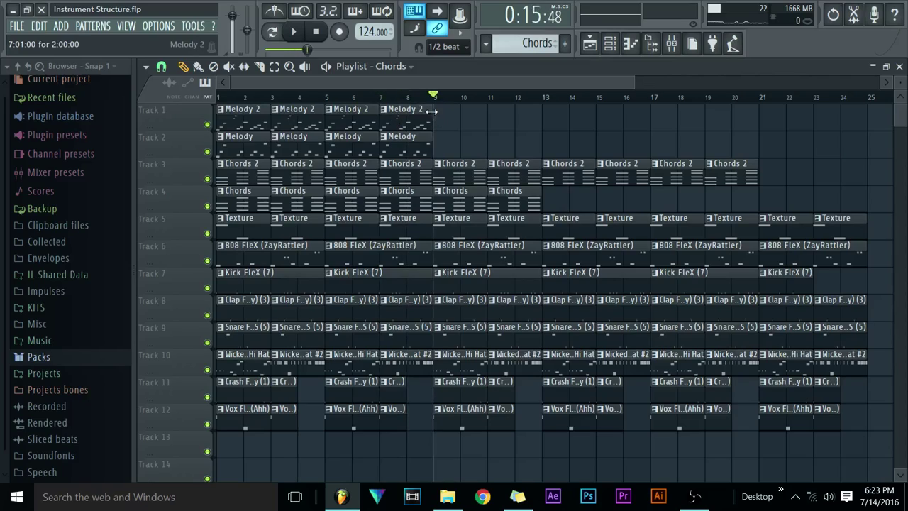
{"action": "left_click", "coordinate": [380, 98]}
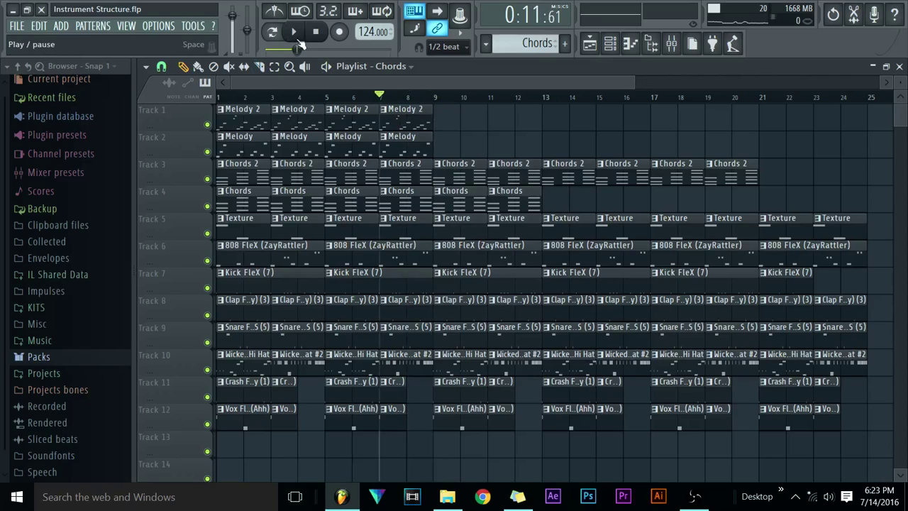
{"action": "left_click", "coordinate": [296, 34]}
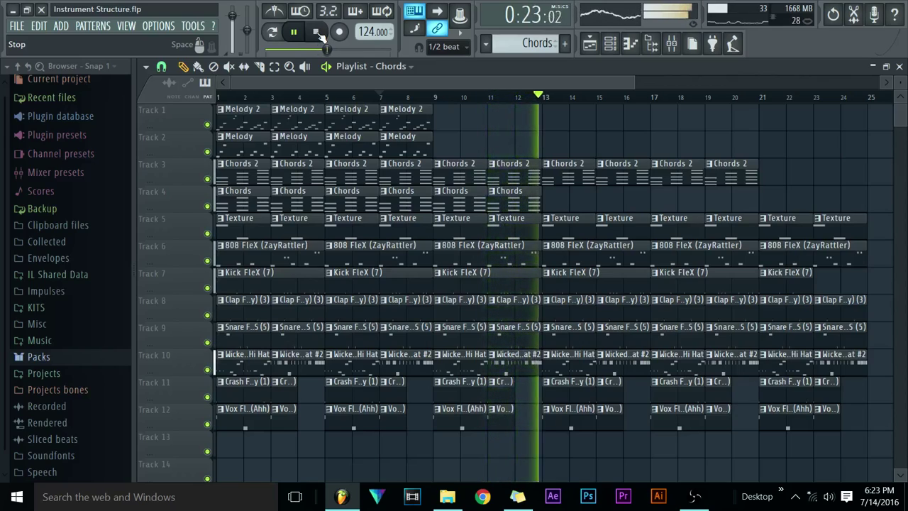
{"action": "left_click", "coordinate": [317, 32]}
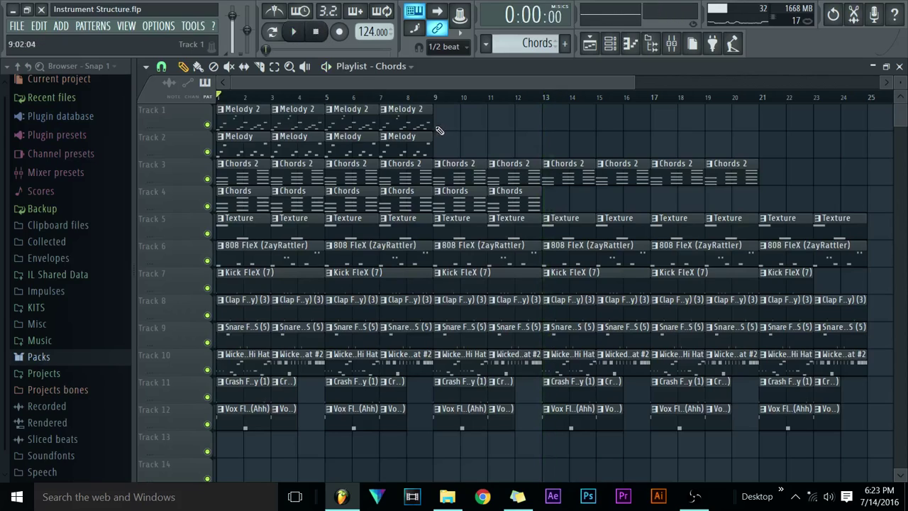
{"action": "left_click_drag", "start_coordinate": [628, 84], "coordinate": [643, 84]}
{"action": "left_click", "coordinate": [694, 497]}
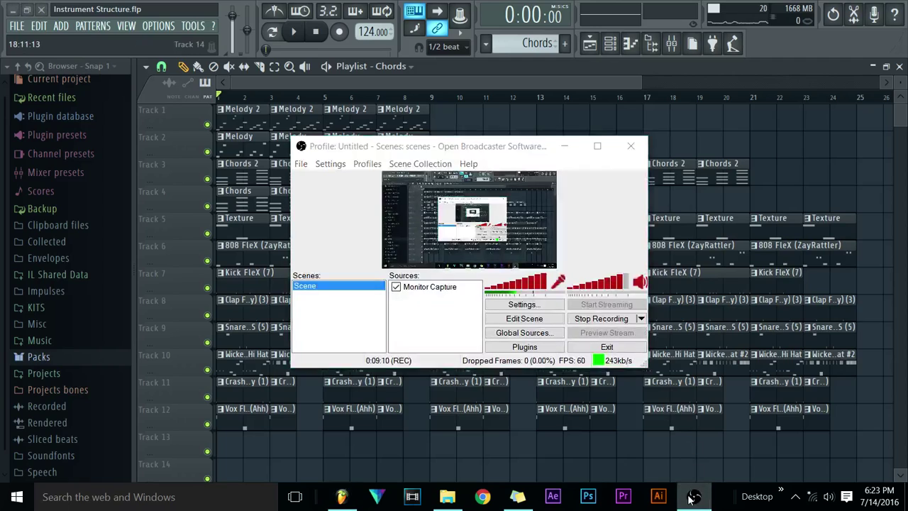
{"action": "left_click", "coordinate": [694, 497]}
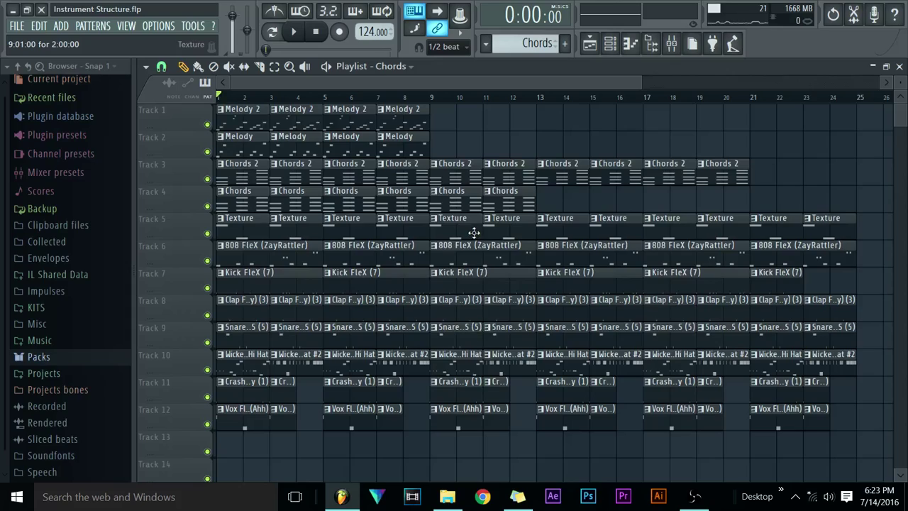
Move the playhead to bar 9, back to bar 7, and back to bar 5 to examine the section boundaries
{"action": "left_click", "coordinate": [431, 97]}
{"action": "left_click", "coordinate": [380, 97]}
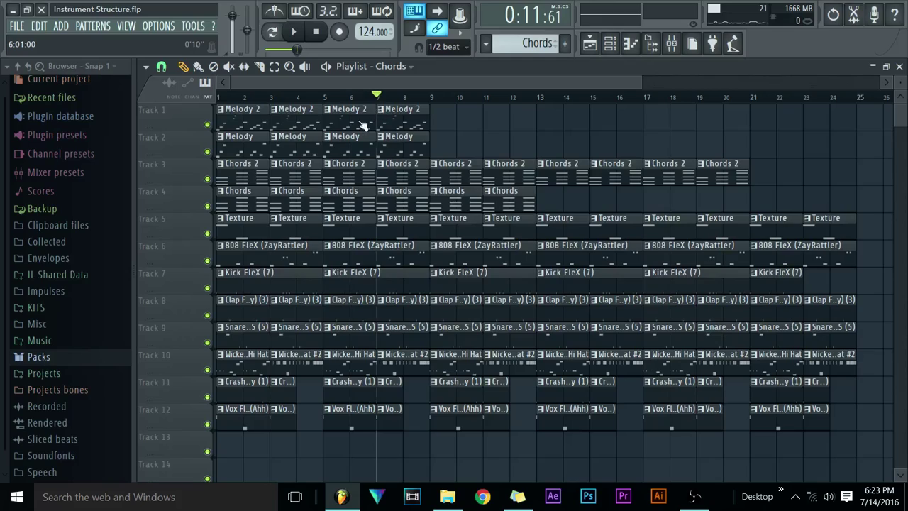
{"action": "left_click", "coordinate": [322, 97]}
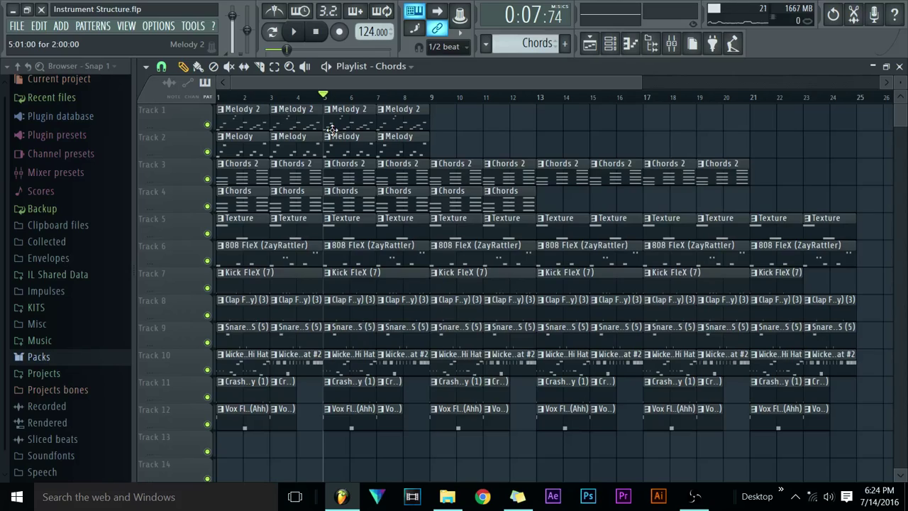
Move the playhead to bar 9 to examine the point where the melody clips end
{"action": "left_click", "coordinate": [435, 97]}
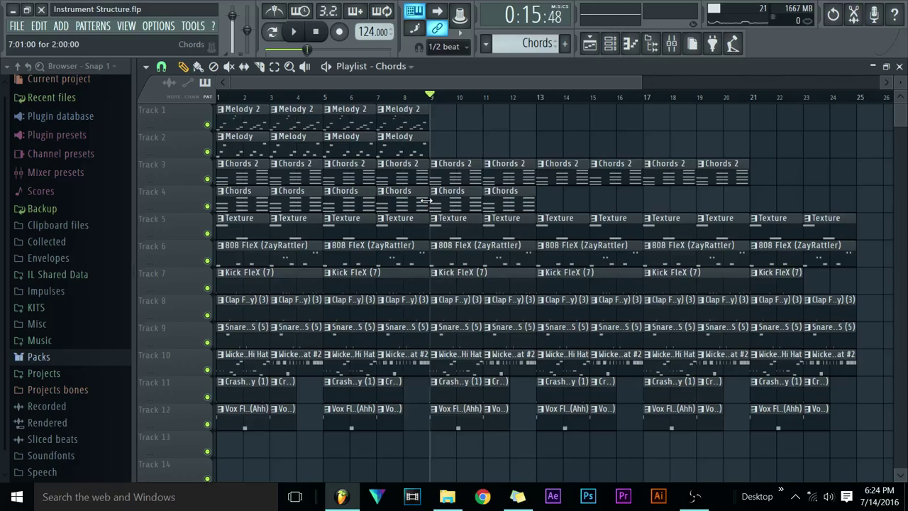
{"action": "mouse_move", "coordinate": [435, 101]}
{"action": "left_mouse_down"}
{"action": "mouse_move", "coordinate": [461, 114]}
{"action": "mouse_move", "coordinate": [430, 109]}
{"action": "left_mouse_up"}
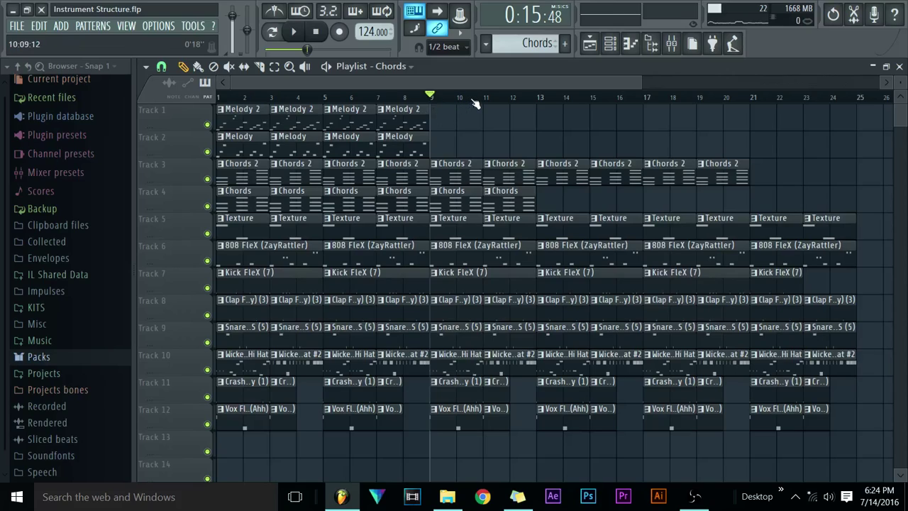
{"action": "left_click", "coordinate": [415, 144]}
{"action": "left_click", "coordinate": [565, 122]}
{"action": "left_click_drag", "start_coordinate": [593, 112], "coordinate": [566, 119]}
{"action": "right_click", "coordinate": [569, 121]}
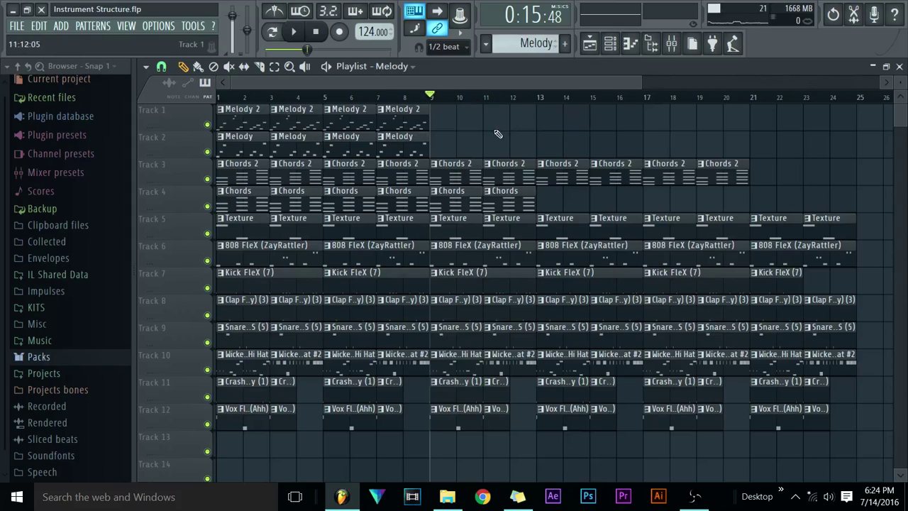
Check bars 6 and 9 with the playhead and delete the Wicked Hi Hat clips at bars 9, 13 and 17 on Track 10
{"action": "left_click", "coordinate": [350, 98]}
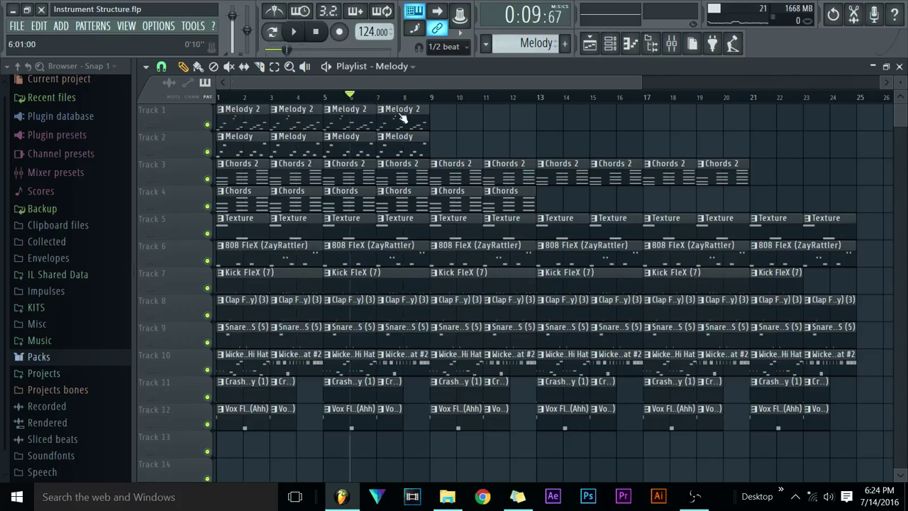
{"action": "left_click", "coordinate": [430, 97]}
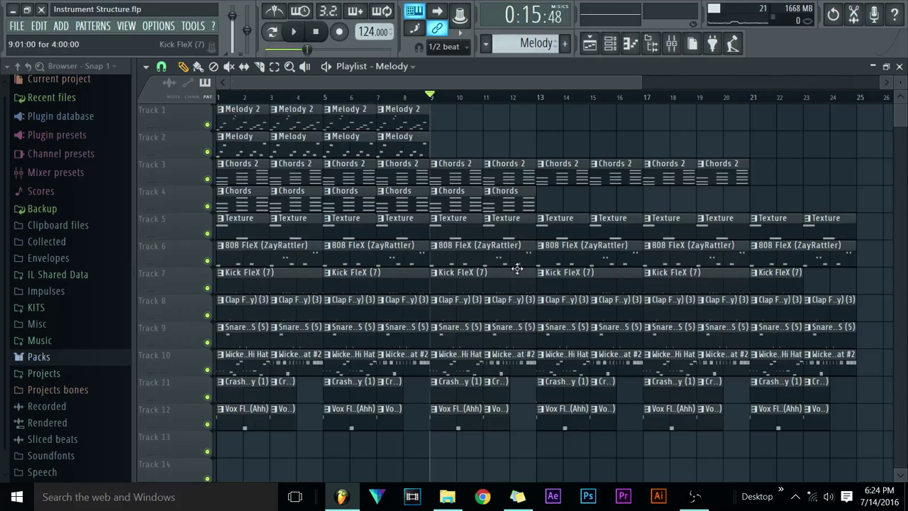
{"action": "right_click", "coordinate": [472, 365]}
{"action": "right_click", "coordinate": [572, 365]}
{"action": "right_click", "coordinate": [682, 364]}
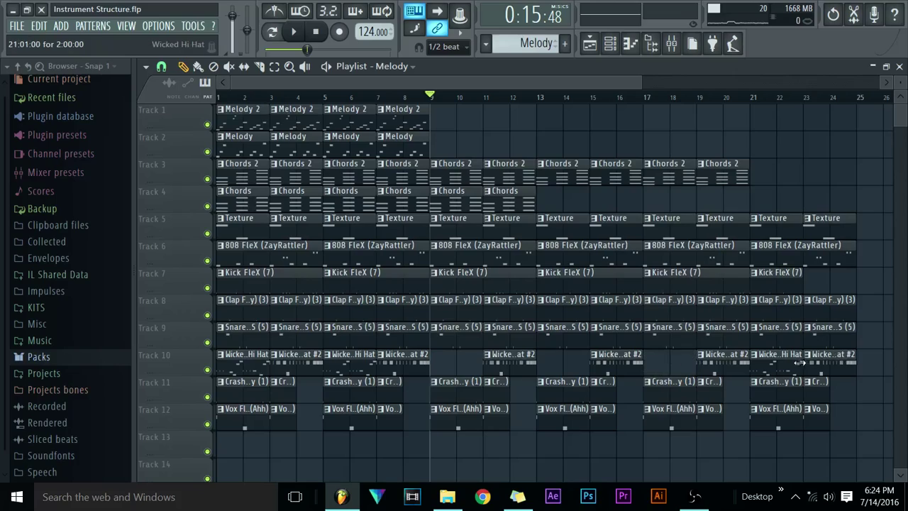
Place a Wicked Hi Hat #2 clip at bar 9 on Track 13 and make it a unique pattern
{"action": "left_click", "coordinate": [511, 362]}
{"action": "left_click", "coordinate": [438, 447]}
{"action": "left_click", "coordinate": [434, 437]}
{"action": "left_click", "coordinate": [459, 417]}
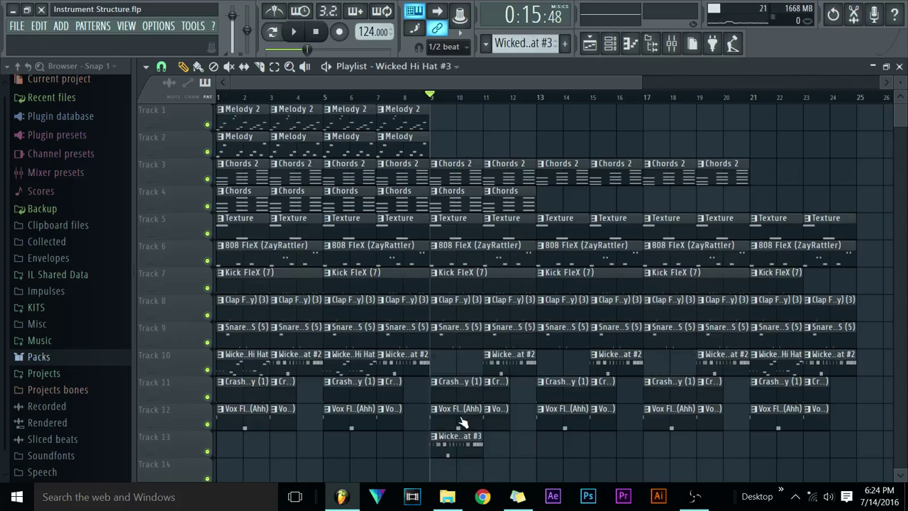
Replace the notes in the Wicked Hi Hat #3 pattern with a hit every 4 steps across 32 steps, plus an extra hit on step 3
{"action": "left_click", "coordinate": [610, 44]}
{"action": "left_click", "coordinate": [489, 212]}
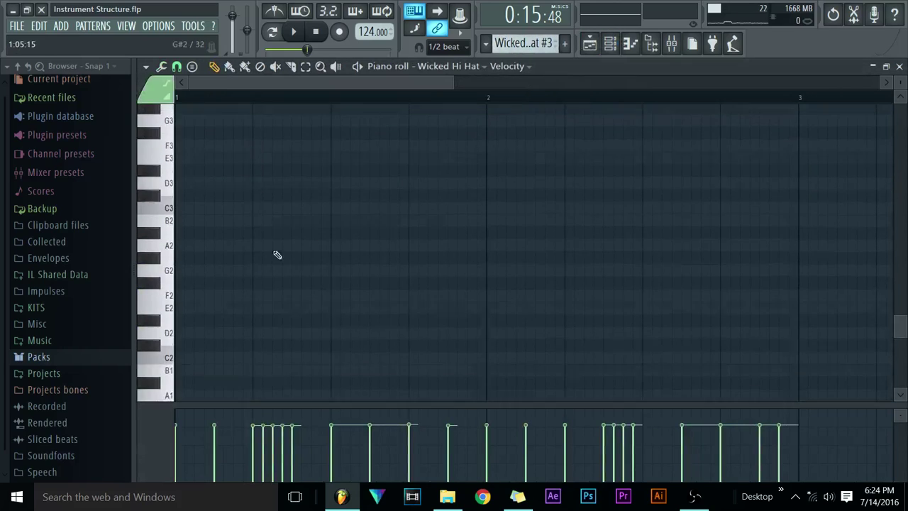
{"action": "left_click", "coordinate": [610, 44]}
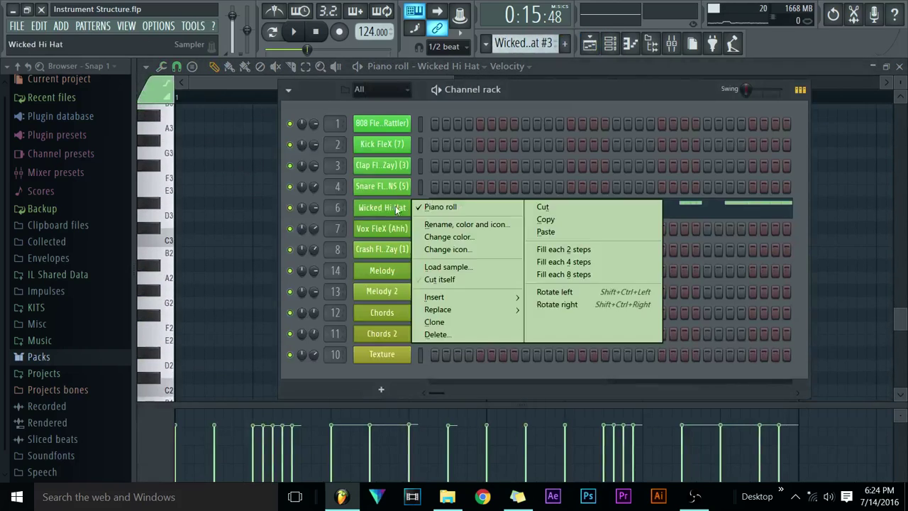
{"action": "left_click", "coordinate": [543, 206]}
{"action": "right_click", "coordinate": [405, 210]}
{"action": "left_click", "coordinate": [550, 262]}
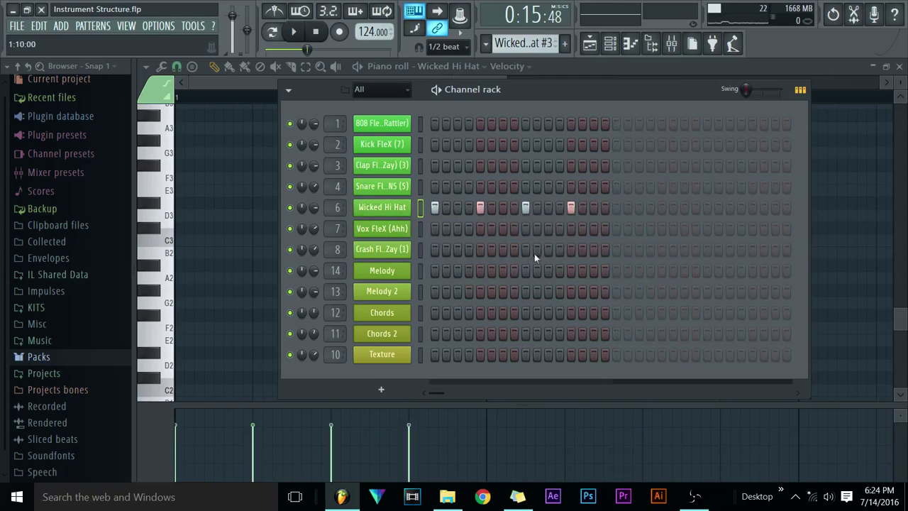
{"action": "left_click", "coordinate": [618, 208]}
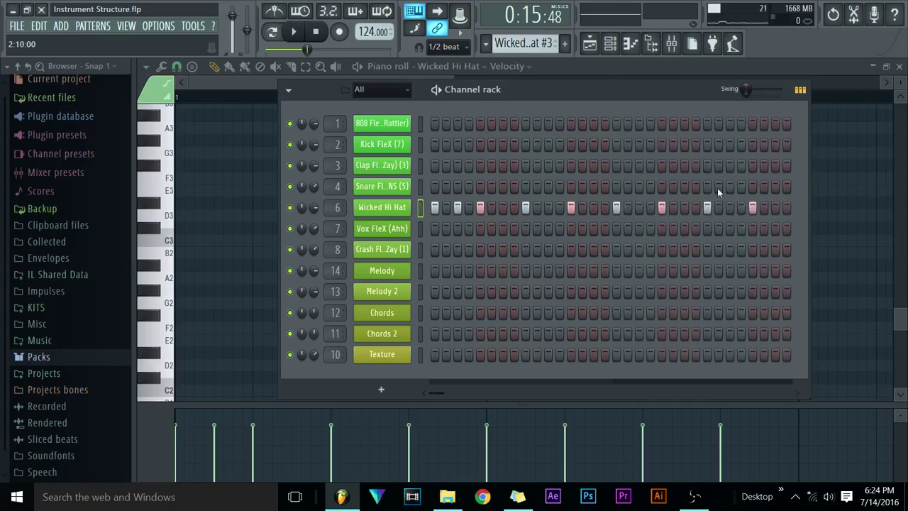
Place Wicked Hi Hat #3 clips at bars 9 and 11 and a Wicked Hi Hat #2 clip at bar 13 on Track 10
{"action": "left_click", "coordinate": [590, 43]}
{"action": "left_click", "coordinate": [450, 366]}
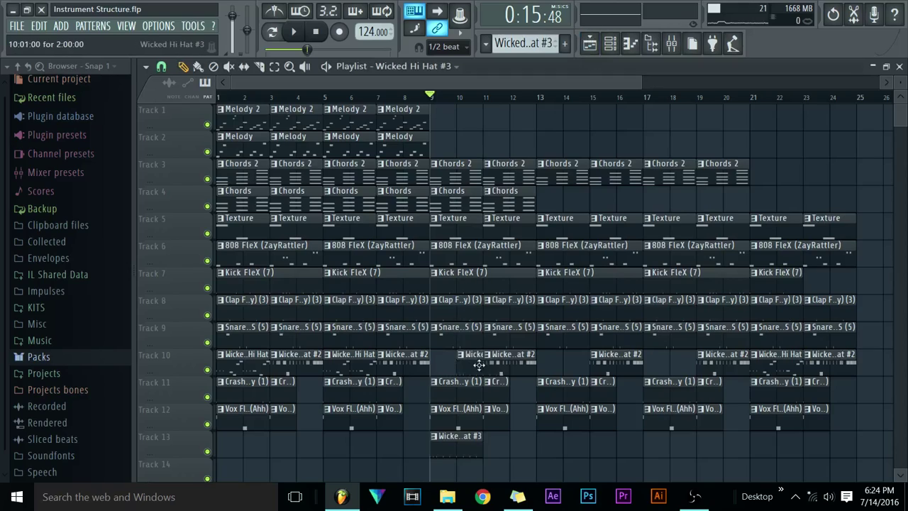
{"action": "left_click", "coordinate": [543, 370]}
{"action": "right_click", "coordinate": [505, 367]}
{"action": "left_click", "coordinate": [471, 364]}
{"action": "left_click", "coordinate": [486, 364]}
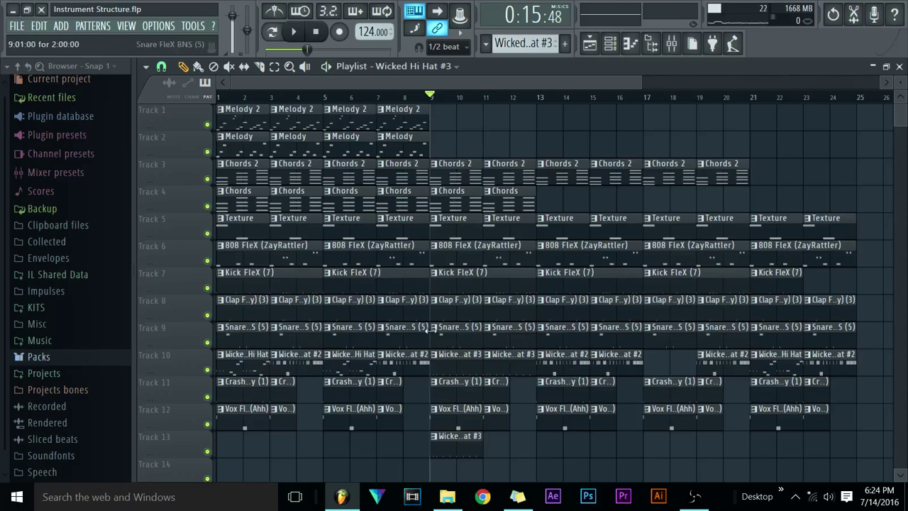
Delete the Kick FleX clip at bar 9 and, while playing from bar 7, the spare Wicked Hi Hat #3 clip on Track 13
{"action": "right_click", "coordinate": [443, 286]}
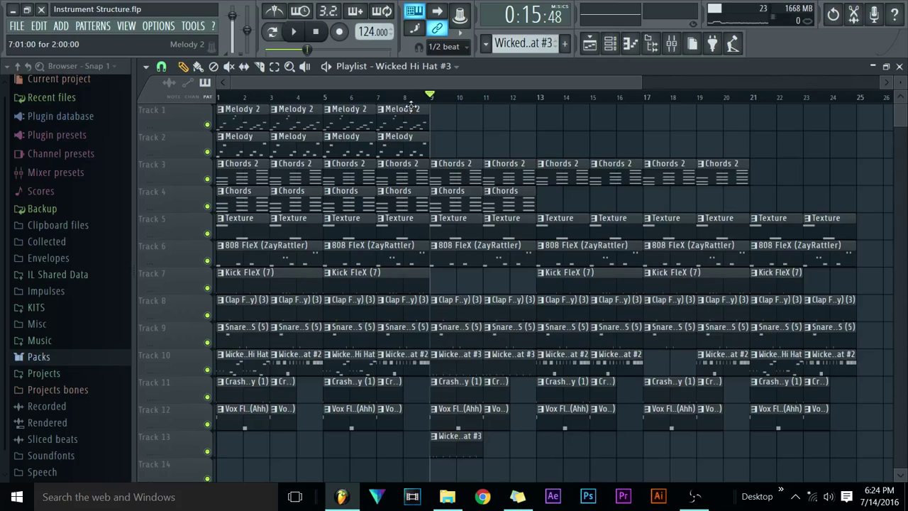
{"action": "left_click", "coordinate": [376, 98]}
{"action": "left_click", "coordinate": [295, 32]}
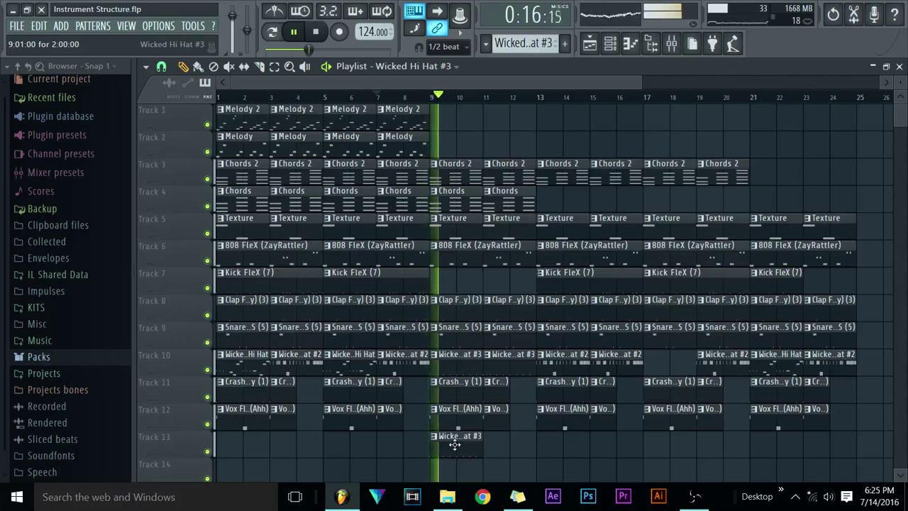
{"action": "right_click", "coordinate": [456, 447]}
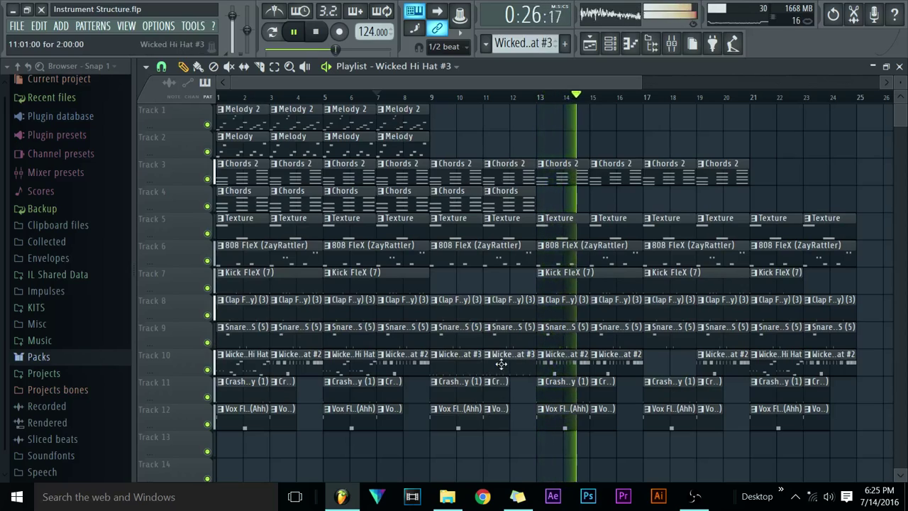
Place Wicked Hi Hat #3 clips at bars 17 and 19 on Track 10, replacing the clip at bar 19, and stop playback
{"action": "left_click", "coordinate": [667, 362]}
{"action": "right_click", "coordinate": [725, 369]}
{"action": "left_click", "coordinate": [702, 365]}
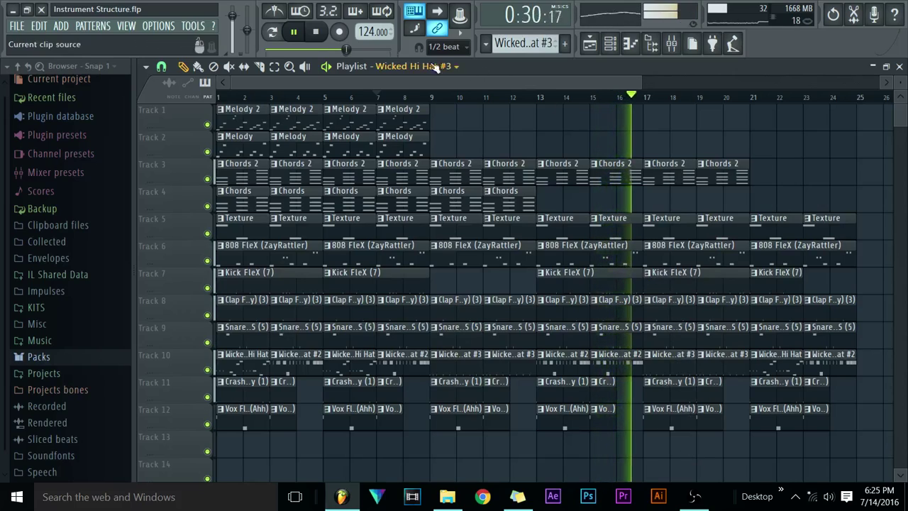
{"action": "key", "text": "space"}
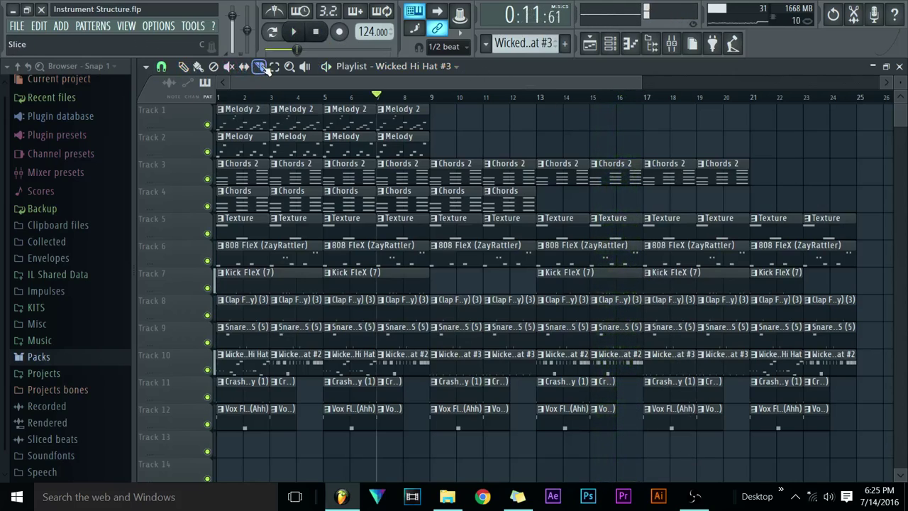
Set snapping to beats and slice the clips on Tracks 3, 5, 6 and 7 one and two beats after the start of bar 17
{"action": "left_click", "coordinate": [162, 66]}
{"action": "left_click", "coordinate": [173, 241]}
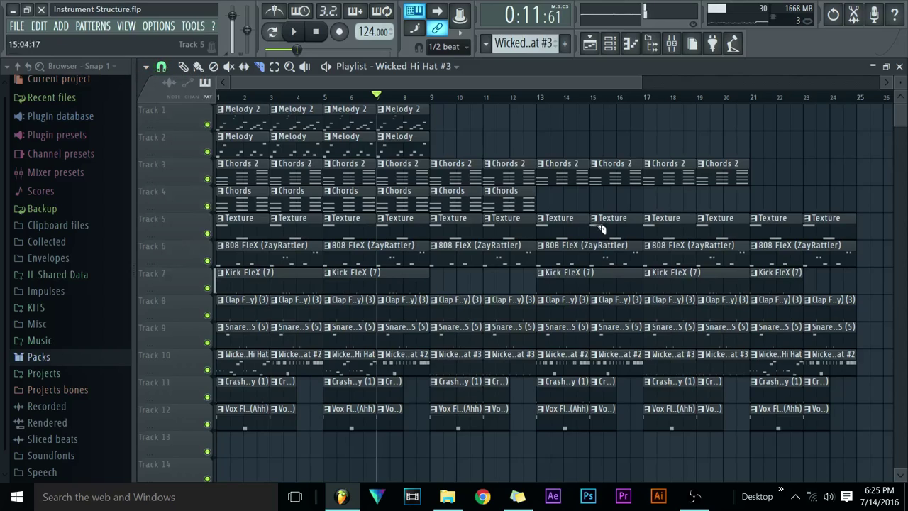
{"action": "scroll", "coordinate": [678, 104], "scroll_direction": "up", "scroll_amount": 5}
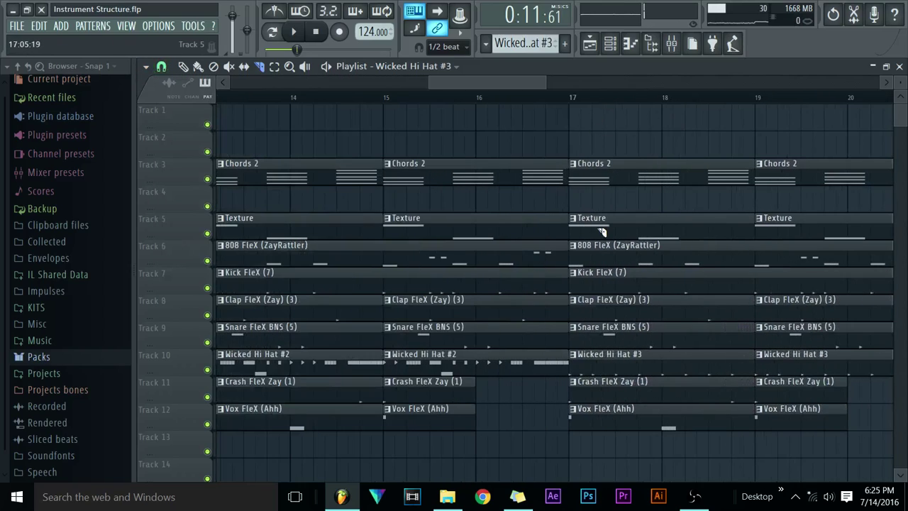
{"action": "left_click_drag", "start_coordinate": [602, 278], "coordinate": [626, 297]}
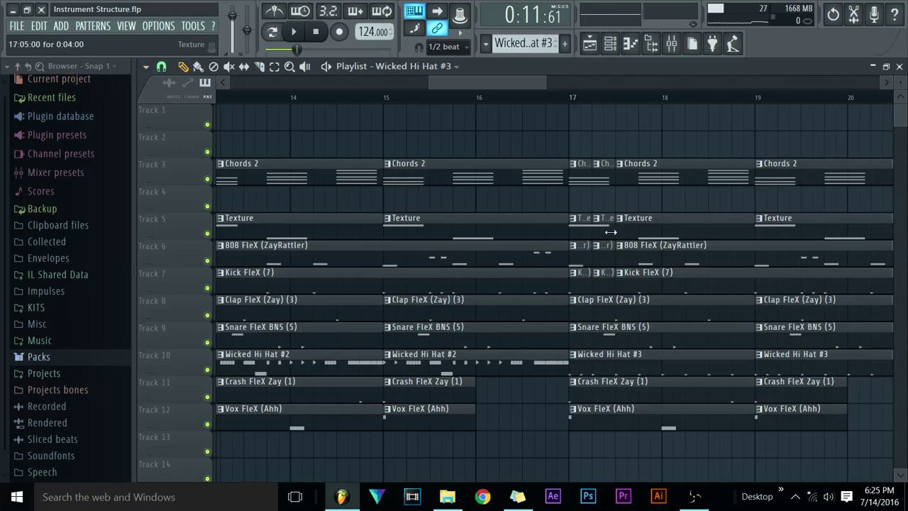
Try removing bar 17's second-beat Chords 2, Texture and 808 FleX slices, put them back, and delete the two one-beat Kick FleX slices
{"action": "right_click", "coordinate": [608, 184]}
{"action": "right_click", "coordinate": [607, 225]}
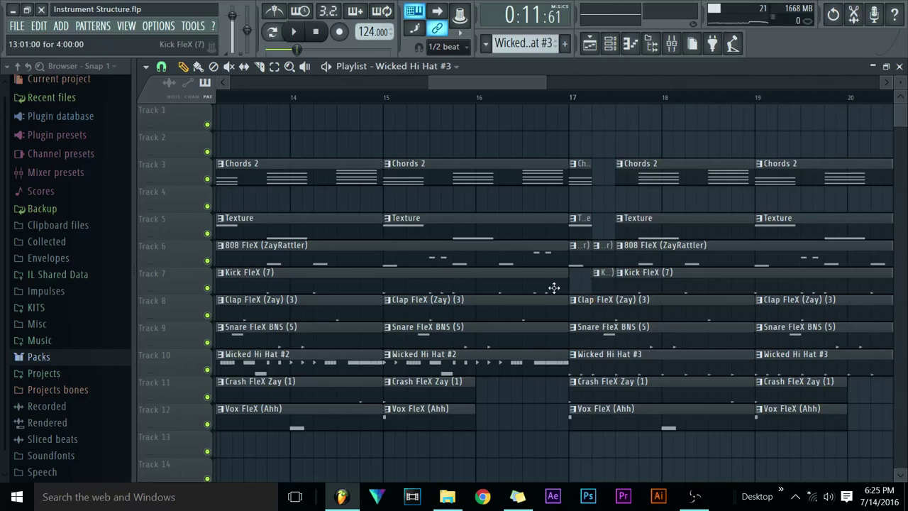
{"action": "right_click", "coordinate": [600, 257]}
{"action": "left_click", "coordinate": [594, 257]}
{"action": "left_click", "coordinate": [592, 228]}
{"action": "left_click", "coordinate": [604, 181]}
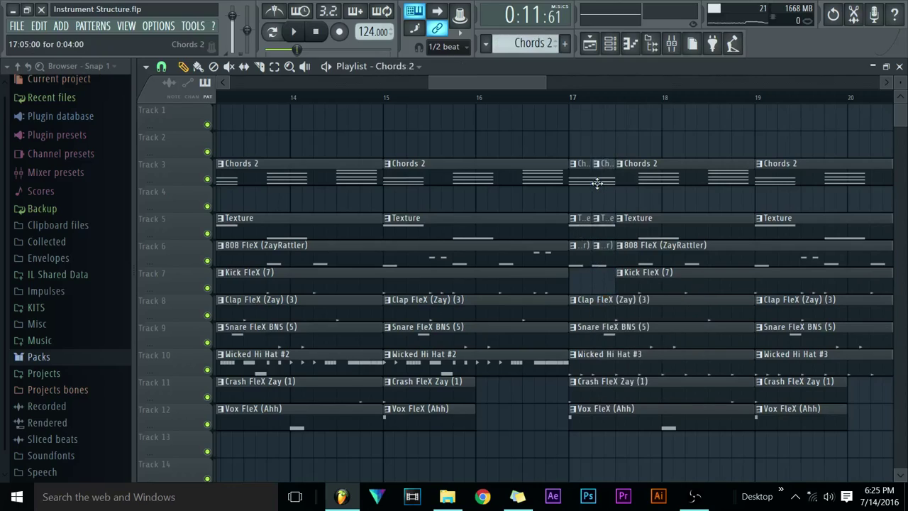
Shorten the Crash FleX clip at bar 17 to a brief hit, repeat it one beat on, and play from just before bar 16
{"action": "left_click", "coordinate": [572, 425]}
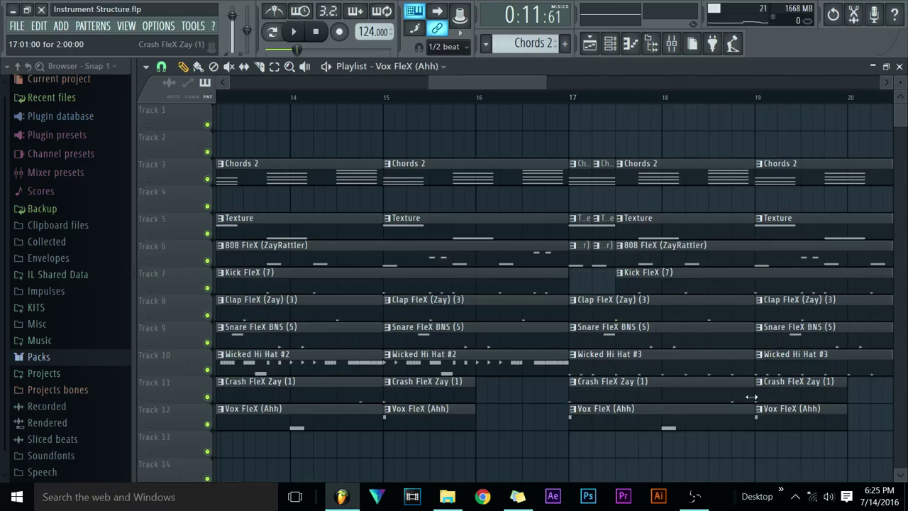
{"action": "left_click_drag", "start_coordinate": [752, 397], "coordinate": [580, 402]}
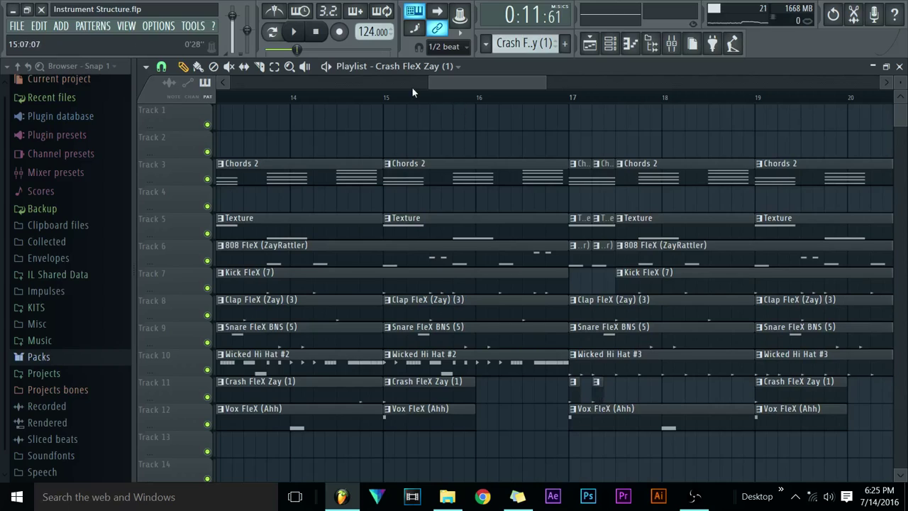
{"action": "left_click", "coordinate": [412, 83]}
{"action": "key", "text": "space"}
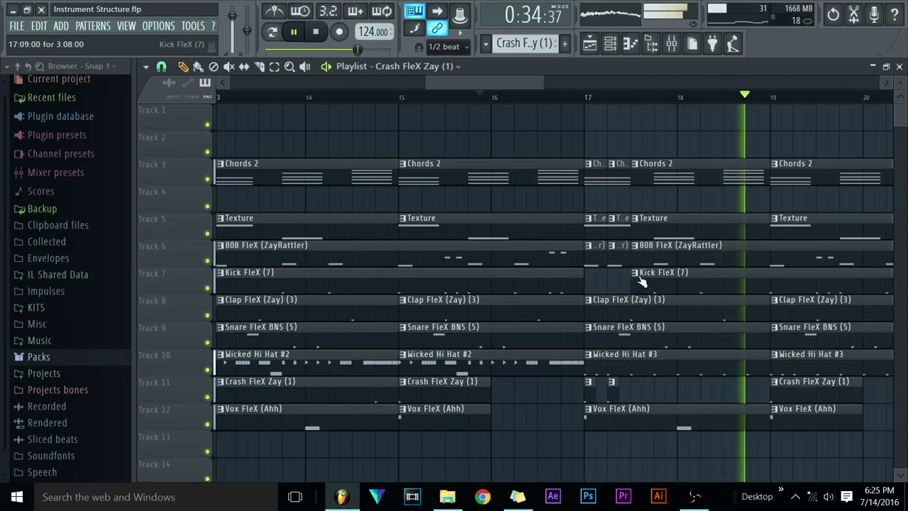
Extend the Kick FleX clip back to bar 17, slice off its first two beats separately, and replay the passage for comparison
{"action": "left_click_drag", "start_coordinate": [630, 281], "coordinate": [586, 282]}
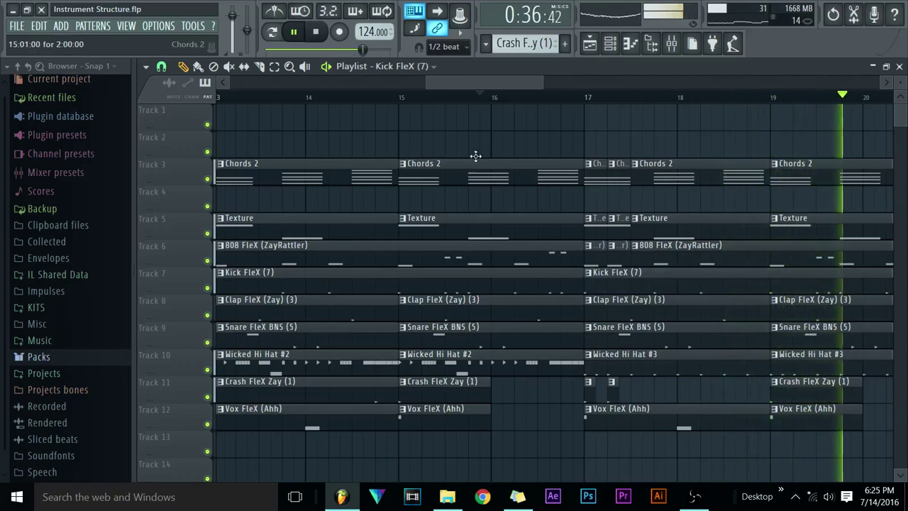
{"action": "left_click_drag", "start_coordinate": [615, 280], "coordinate": [633, 311]}
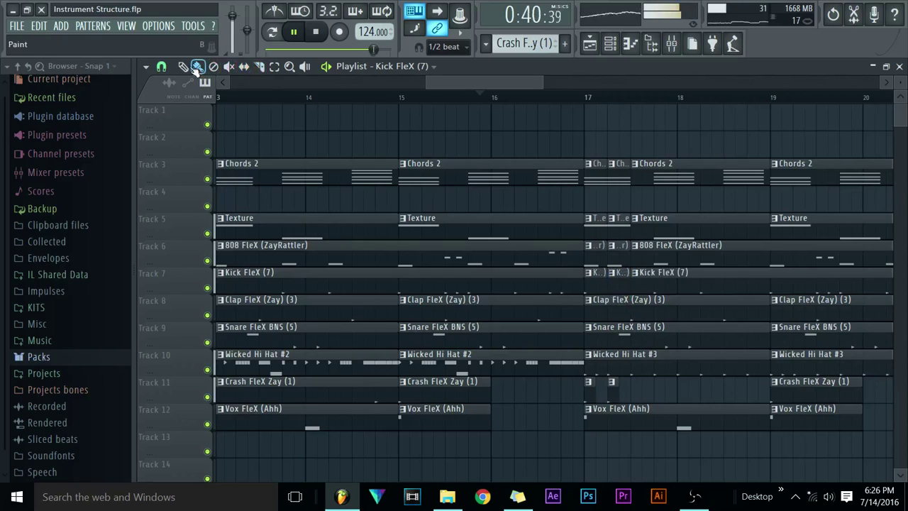
{"action": "left_click", "coordinate": [617, 282]}
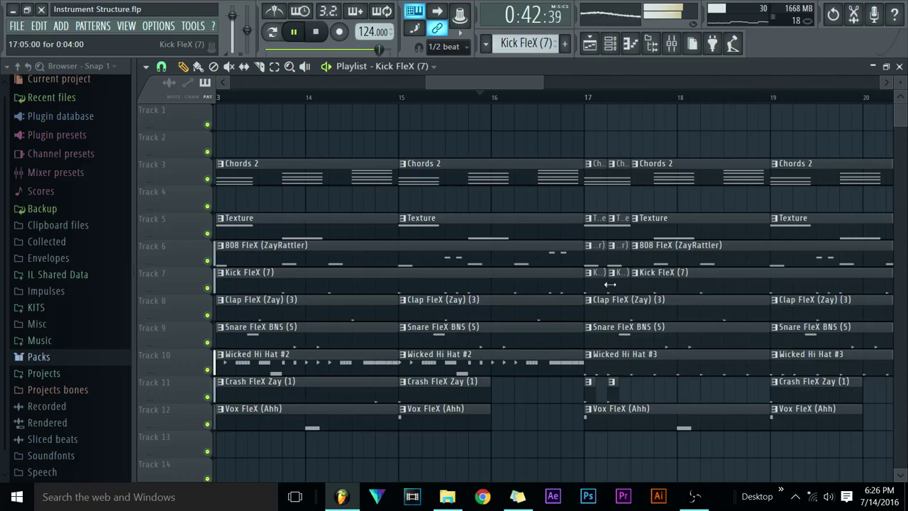
{"action": "key", "text": "space"}
{"action": "key", "text": "space"}
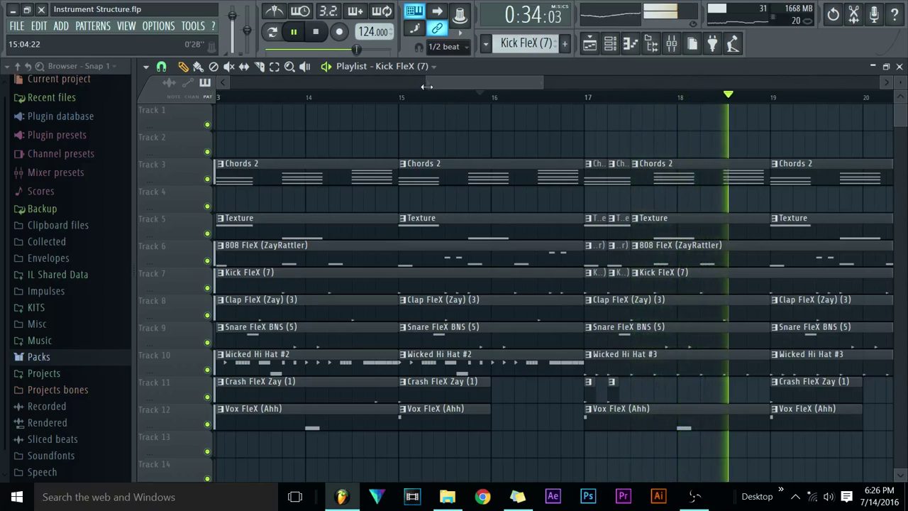
Delete the two one-beat Kick FleX slices at bar 17 and stop playback
{"action": "left_click_drag", "start_coordinate": [423, 87], "coordinate": [193, 93]}
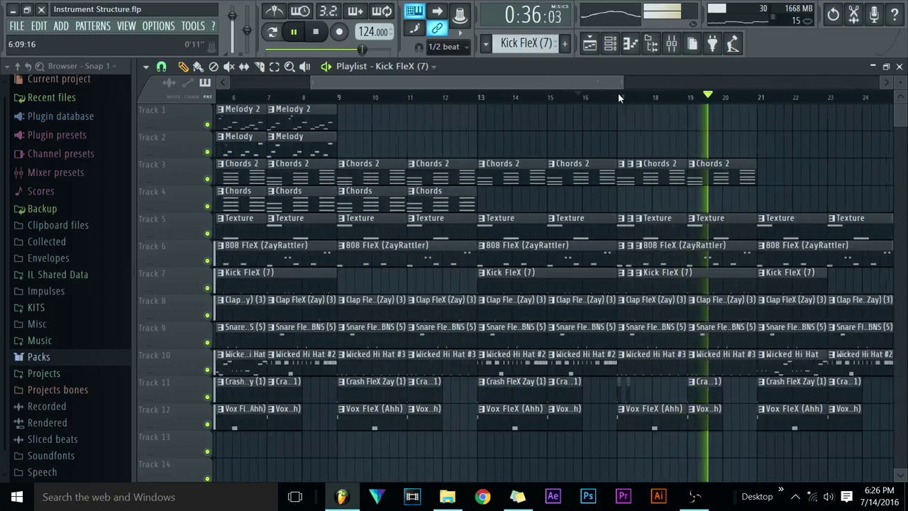
{"action": "right_click", "coordinate": [603, 279]}
{"action": "right_click", "coordinate": [610, 278]}
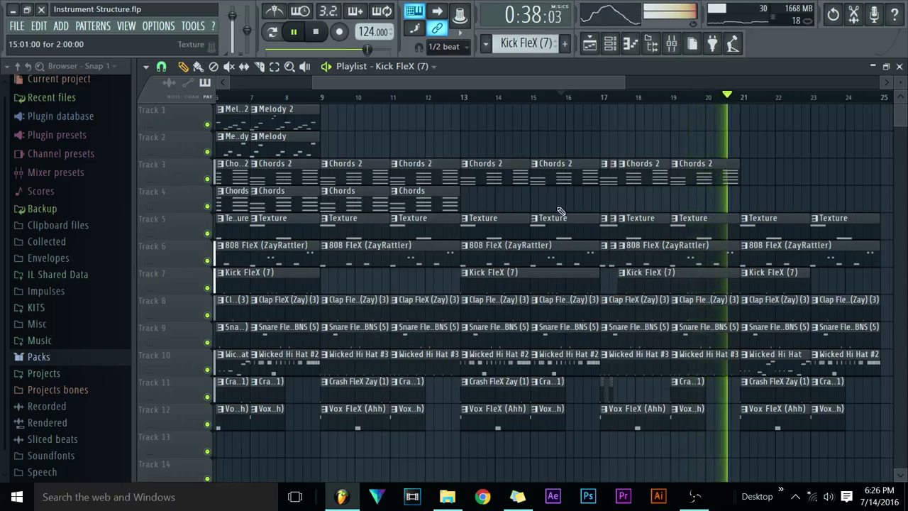
{"action": "key", "text": "space"}
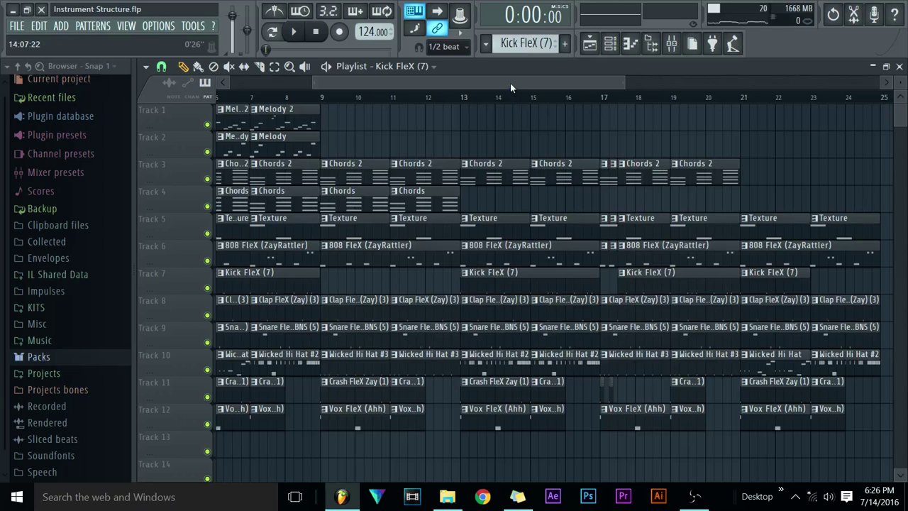
{"action": "left_click_drag", "start_coordinate": [510, 83], "coordinate": [309, 111]}
{"action": "scroll", "coordinate": [313, 112], "scroll_direction": "down", "scroll_amount": 5}
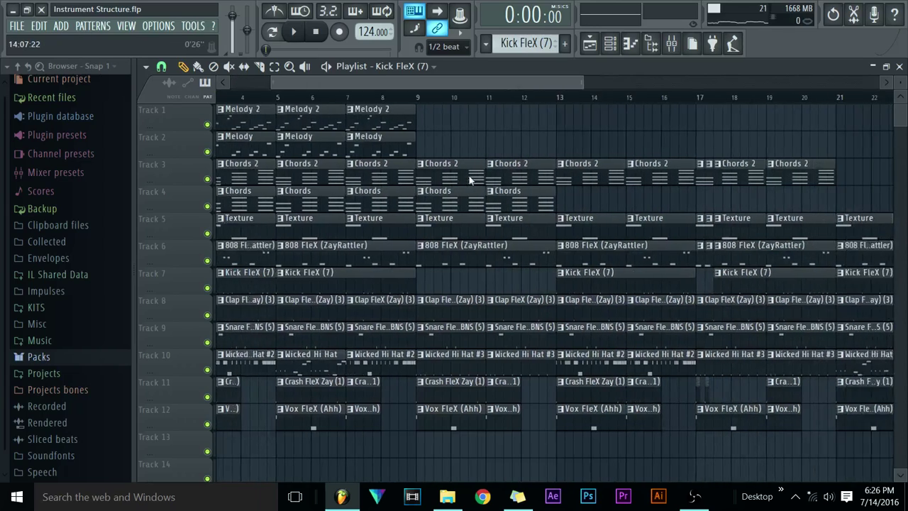
{"action": "scroll", "coordinate": [556, 212], "scroll_direction": "down", "scroll_amount": 3}
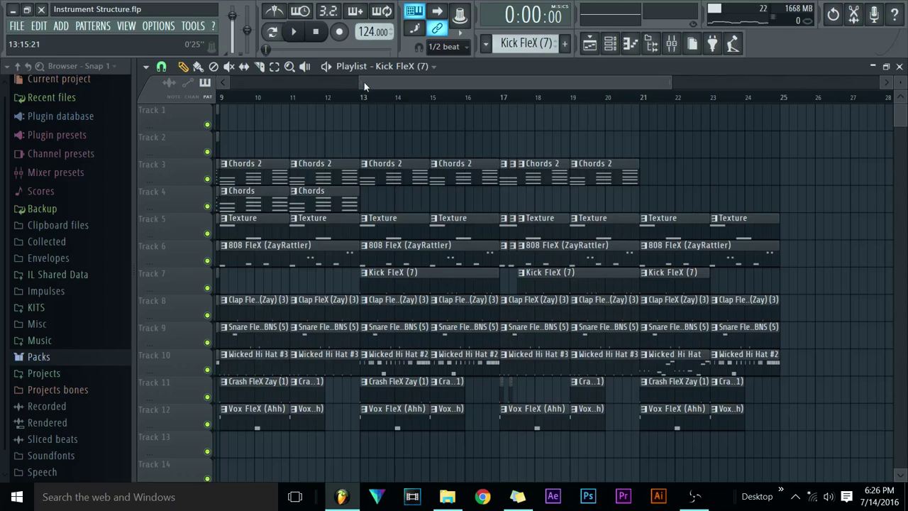
Extend the start of the Kick FleX clip back one beat to the second beat of bar 17
{"action": "scroll", "coordinate": [375, 82], "scroll_direction": "up", "scroll_amount": 1}
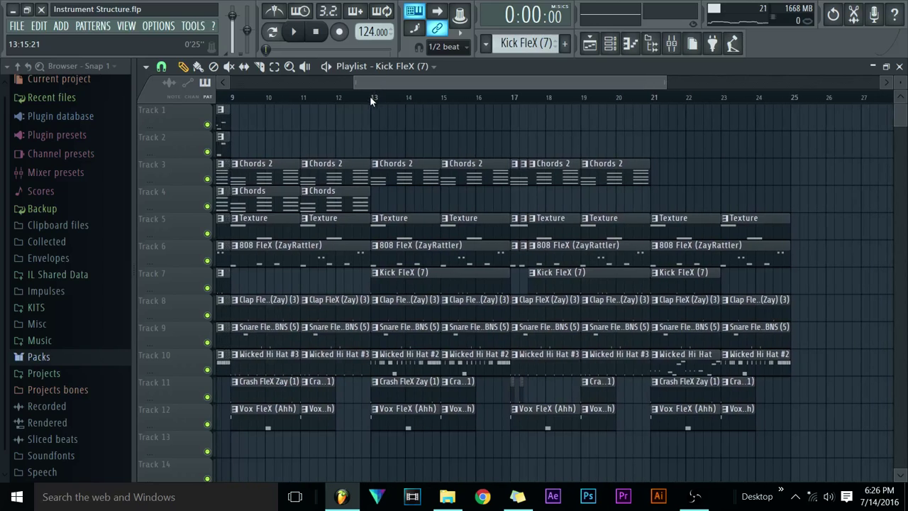
{"action": "scroll", "coordinate": [374, 140], "scroll_direction": "down", "scroll_amount": 1}
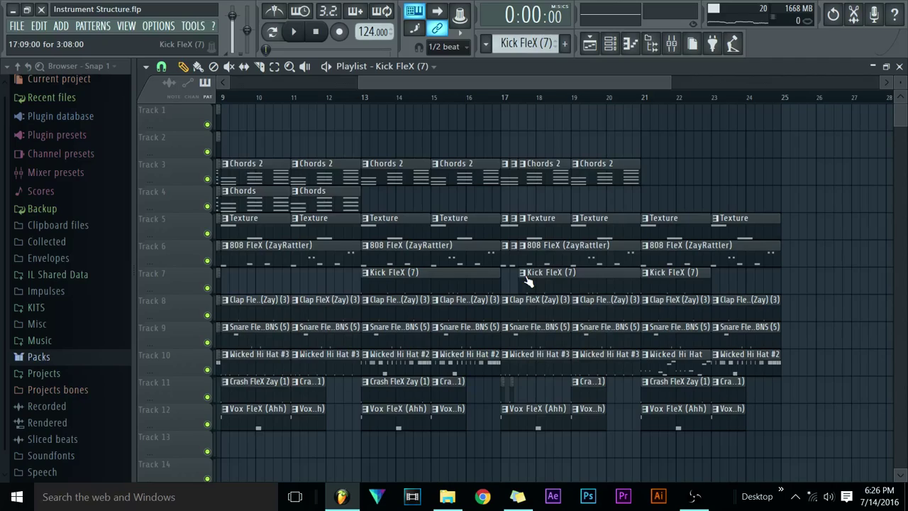
{"action": "left_click_drag", "start_coordinate": [519, 288], "coordinate": [509, 313]}
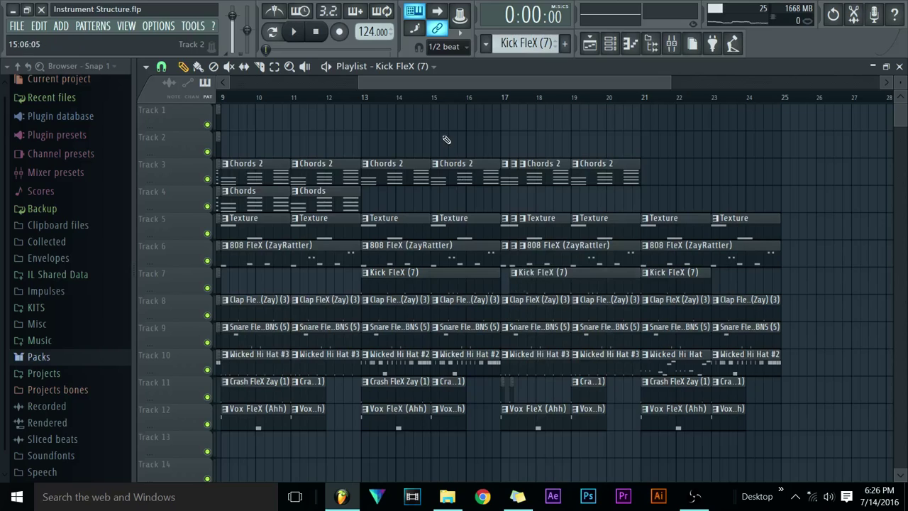
Place a Chords 2 clip at bar 23, move the bar 9 Chords clip to bar 21, and keep Chords 2 at bar 9
{"action": "left_click_drag", "start_coordinate": [435, 85], "coordinate": [317, 86]}
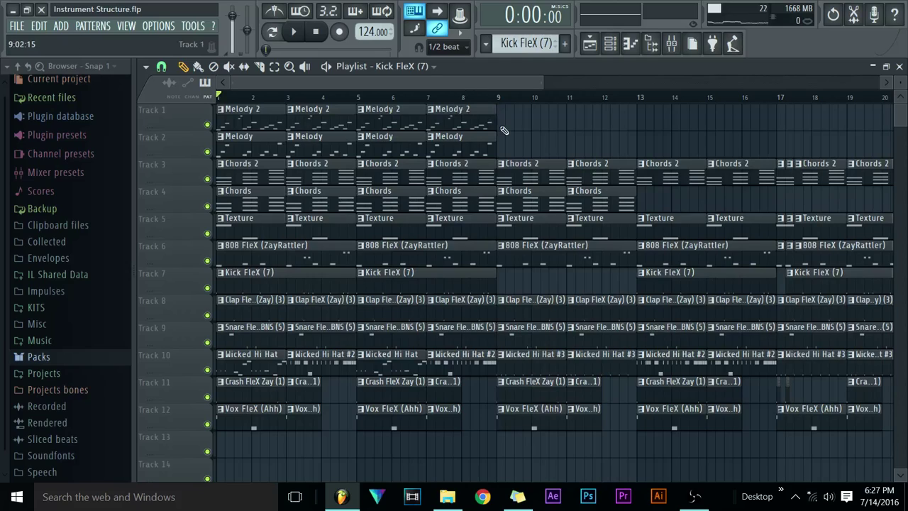
{"action": "mouse_move", "coordinate": [222, 98]}
{"action": "left_mouse_down"}
{"action": "mouse_move", "coordinate": [497, 95]}
{"action": "mouse_move", "coordinate": [64, 119]}
{"action": "left_mouse_up"}
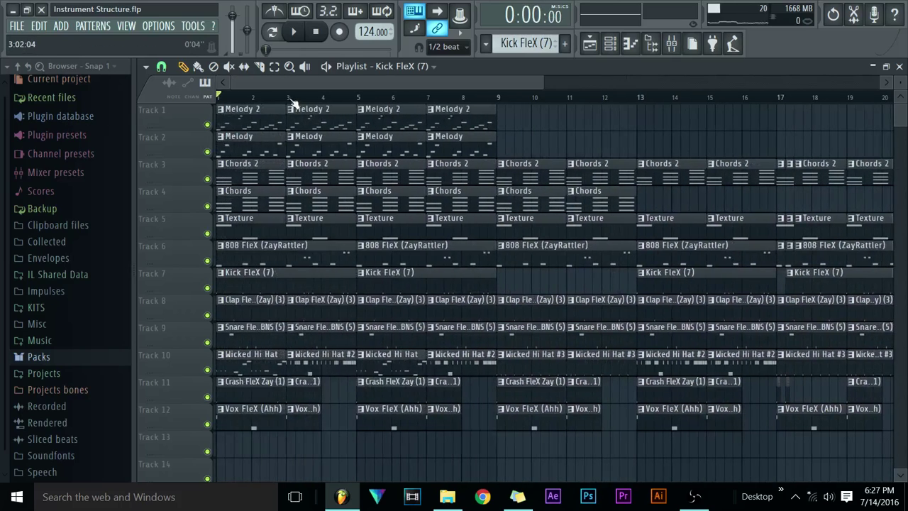
{"action": "scroll", "coordinate": [292, 98], "scroll_direction": "down", "scroll_amount": 2}
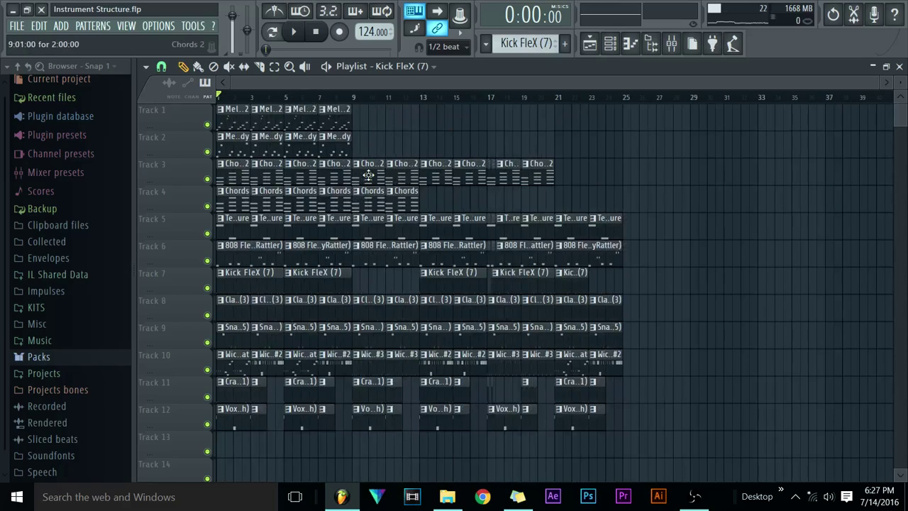
{"action": "left_click_drag", "start_coordinate": [368, 174], "coordinate": [604, 174]}
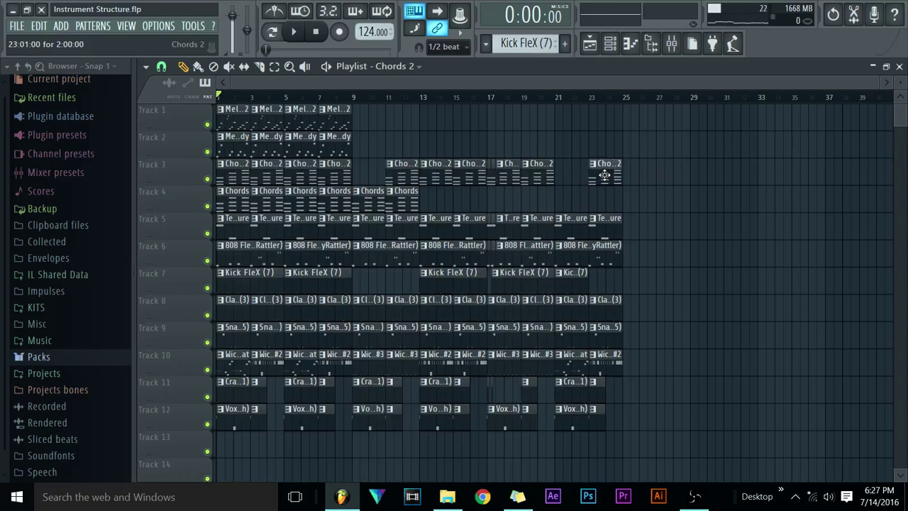
{"action": "left_click_drag", "start_coordinate": [374, 207], "coordinate": [576, 208]}
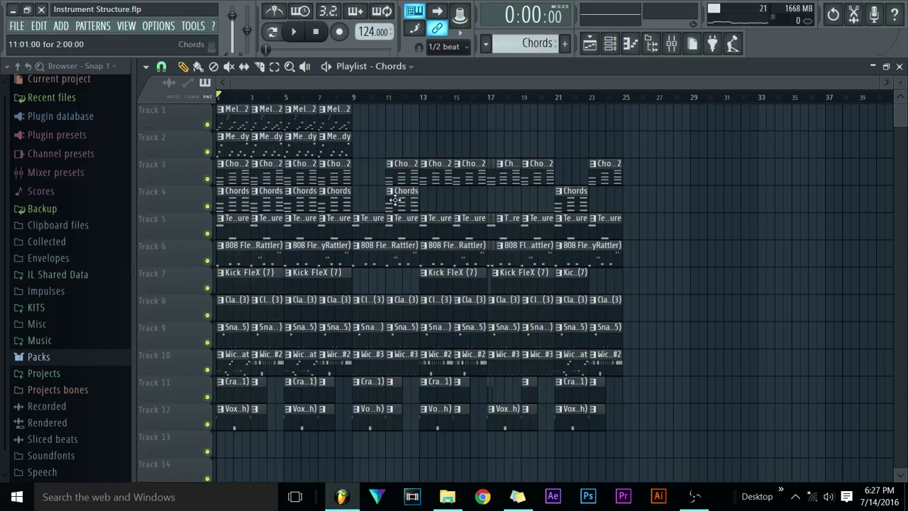
{"action": "left_click", "coordinate": [402, 174]}
{"action": "left_click", "coordinate": [349, 176]}
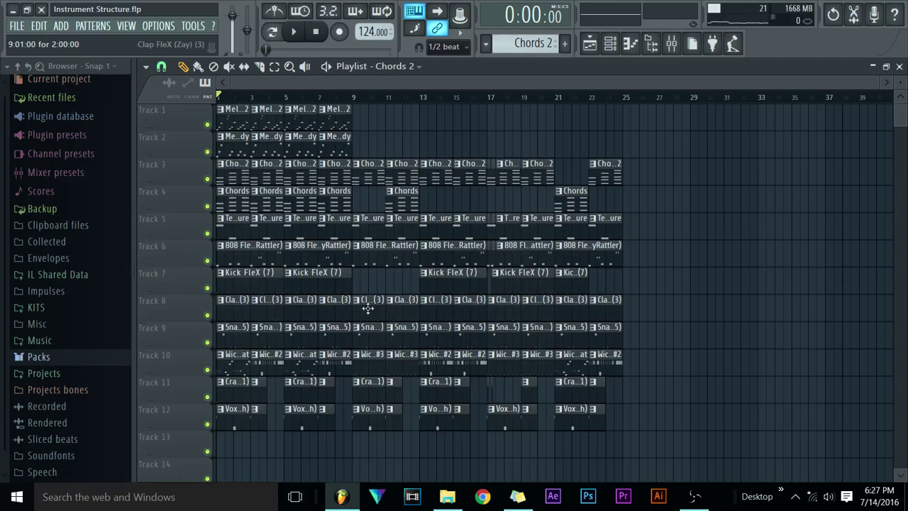
Delete the Clap FleX clip at bar 13, play the arrangement from the start and stop it
{"action": "right_click", "coordinate": [435, 308]}
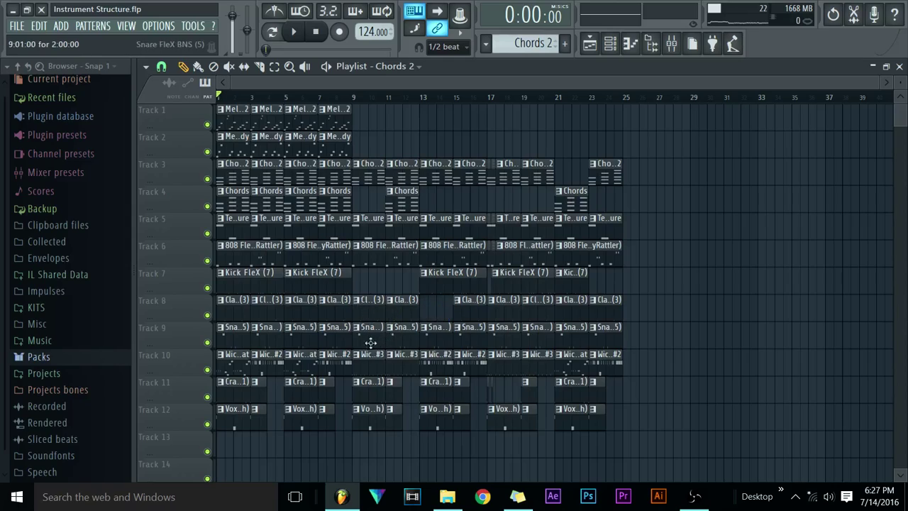
{"action": "left_click", "coordinate": [294, 31]}
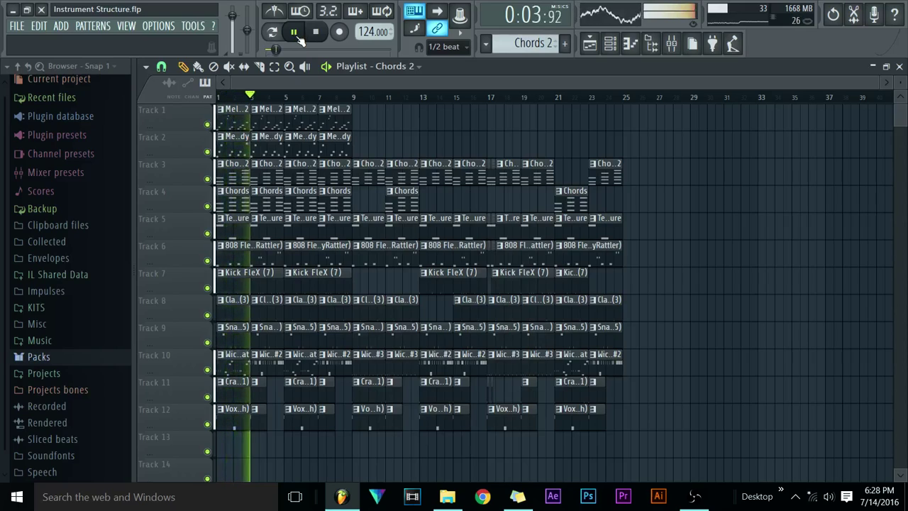
{"action": "left_click", "coordinate": [321, 34]}
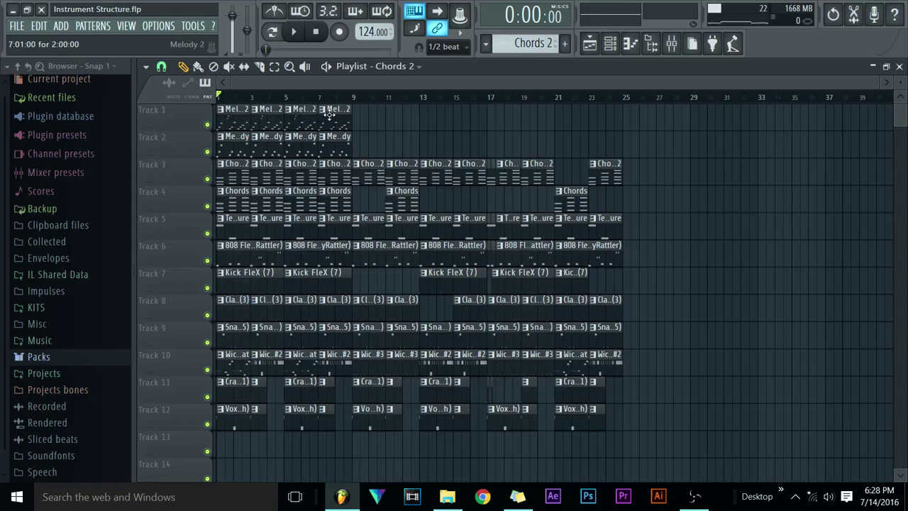
Try a Melody 2 clip at bar 15 and at bar 17, and delete it
{"action": "left_click_drag", "start_coordinate": [330, 115], "coordinate": [461, 124]}
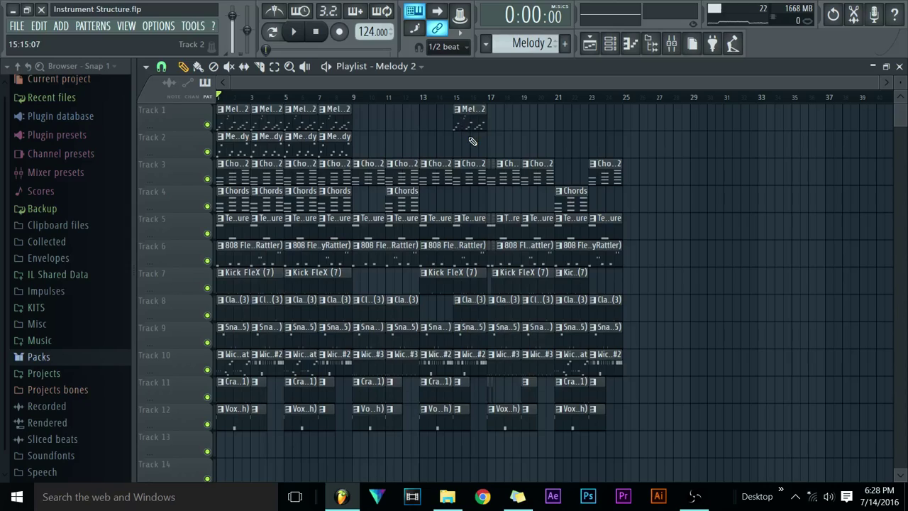
{"action": "mouse_move", "coordinate": [456, 98]}
{"action": "left_mouse_down"}
{"action": "mouse_move", "coordinate": [412, 124]}
{"action": "mouse_move", "coordinate": [501, 126]}
{"action": "left_mouse_up"}
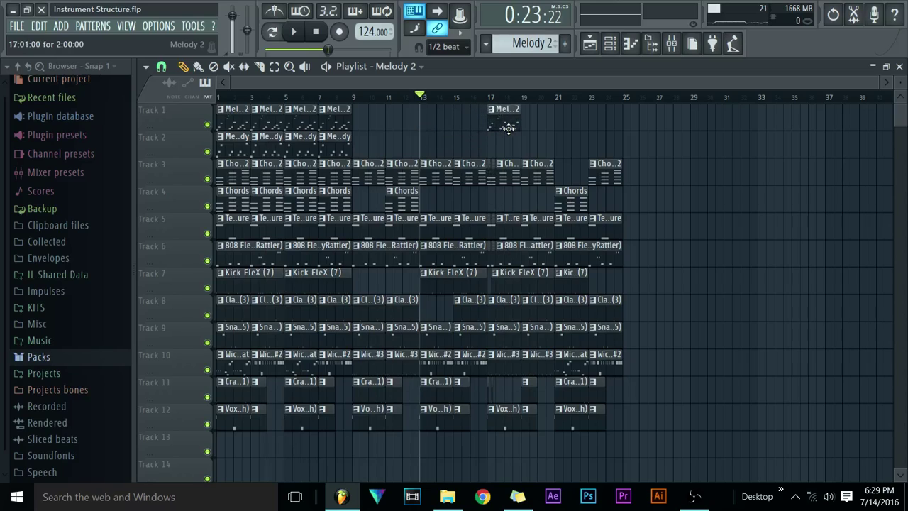
{"action": "left_click", "coordinate": [486, 98]}
{"action": "right_click", "coordinate": [500, 119]}
{"action": "key", "text": "Home"}
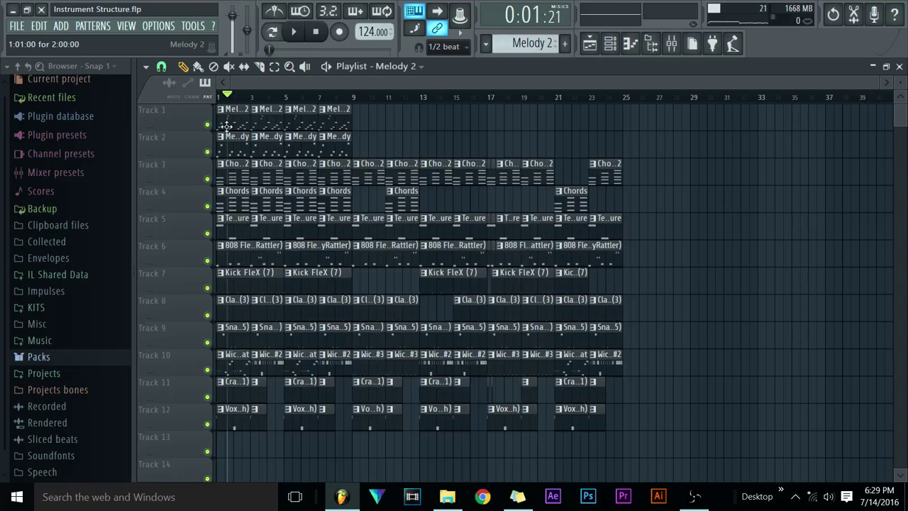
{"action": "left_click_drag", "start_coordinate": [230, 97], "coordinate": [155, 92]}
{"action": "left_click", "coordinate": [161, 66]}
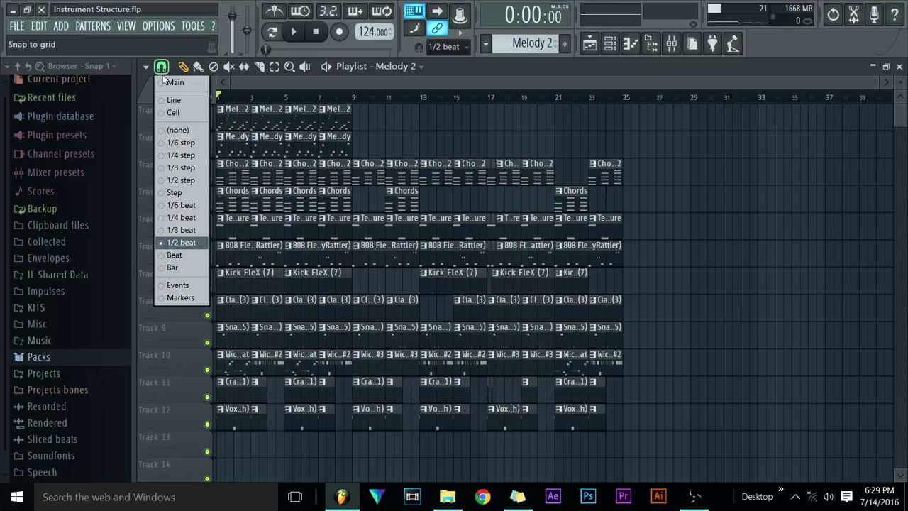
{"action": "left_click", "coordinate": [170, 239]}
{"action": "left_click_drag", "start_coordinate": [216, 98], "coordinate": [349, 135]}
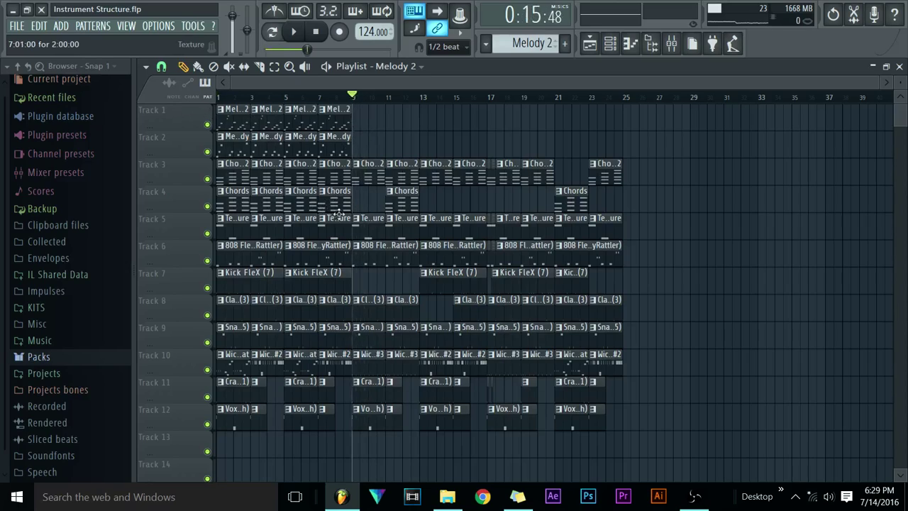
Clear the melody and chord clips before bar 7, keeping Melody 2 at bar 1 and one Melody clip moved to bar 3; clear both melody tracks at bar 7
{"action": "right_click", "coordinate": [336, 202]}
{"action": "right_click", "coordinate": [235, 202]}
{"action": "right_click", "coordinate": [235, 173]}
{"action": "right_click", "coordinate": [291, 149]}
{"action": "right_click", "coordinate": [334, 139]}
{"action": "left_click_drag", "start_coordinate": [225, 149], "coordinate": [260, 150]}
Play the stripped-down opening from bar 1 to hear Melody 2 followed by Melody, and stop playback
{"action": "key", "text": "space"}
{"action": "key", "text": "space"}
{"action": "left_click", "coordinate": [298, 31]}
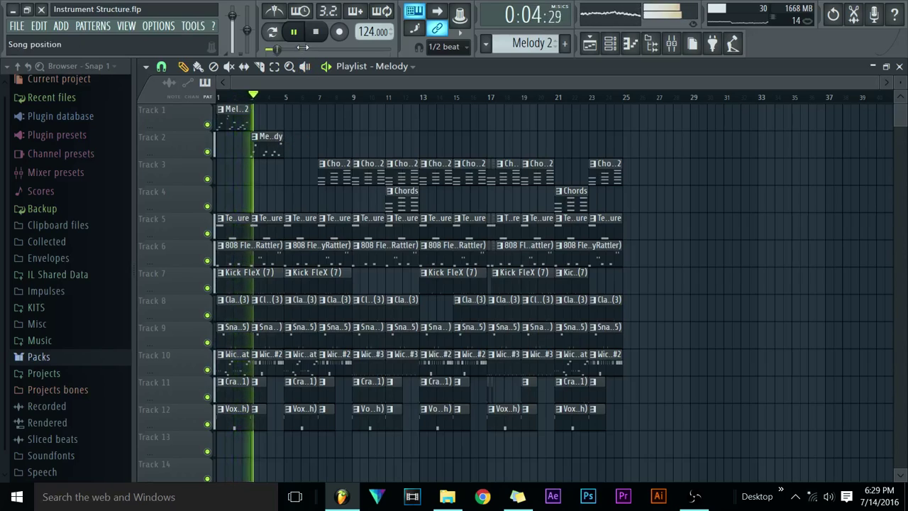
{"action": "key", "text": "space"}
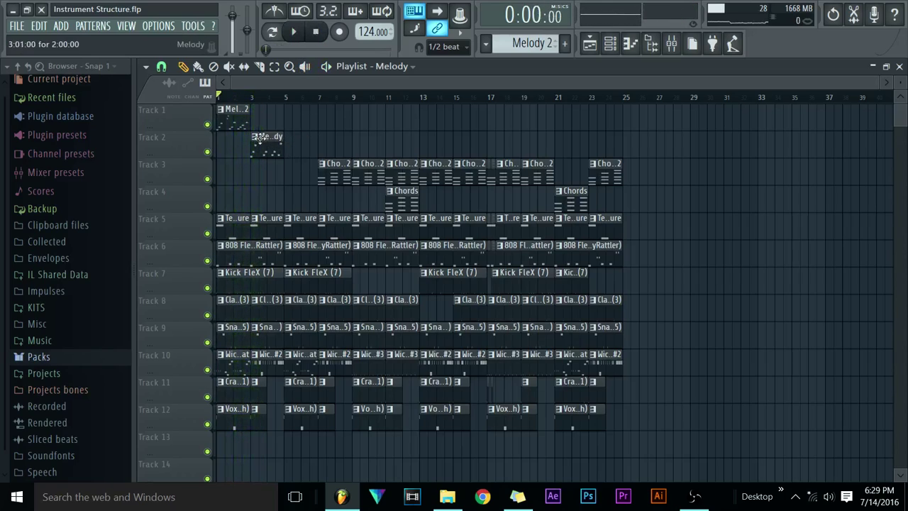
Move the Melody clip back to bar 1 and place Chords 2 and Chords clips at bars 1 and 3
{"action": "left_click_drag", "start_coordinate": [260, 139], "coordinate": [194, 150]}
{"action": "left_click_drag", "start_coordinate": [334, 177], "coordinate": [142, 179]}
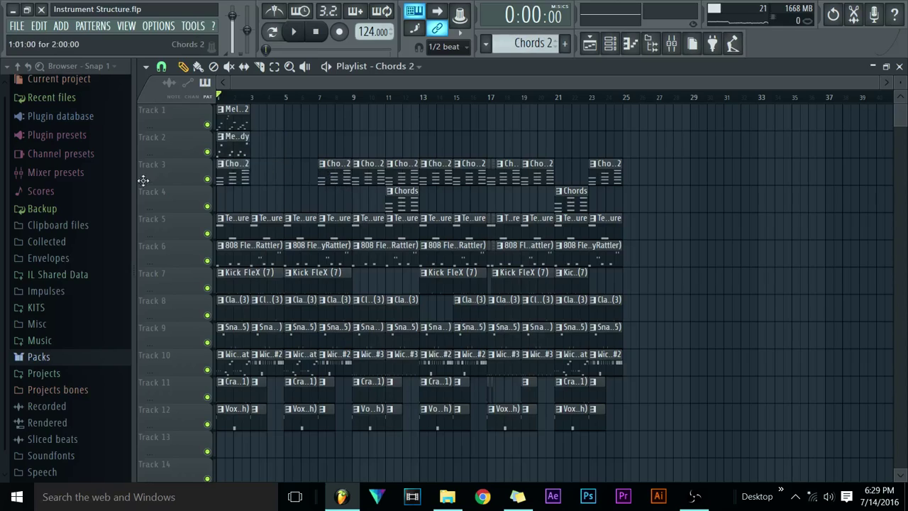
{"action": "left_click_drag", "start_coordinate": [392, 203], "coordinate": [199, 202]}
{"action": "left_click", "coordinate": [250, 204]}
{"action": "left_click", "coordinate": [258, 182]}
{"action": "mouse_move", "coordinate": [258, 182]}
{"action": "left_mouse_down"}
{"action": "mouse_move", "coordinate": [227, 175]}
{"action": "mouse_move", "coordinate": [252, 175]}
{"action": "left_mouse_up"}
{"action": "left_click", "coordinate": [334, 171]}
{"action": "right_click", "coordinate": [239, 174]}
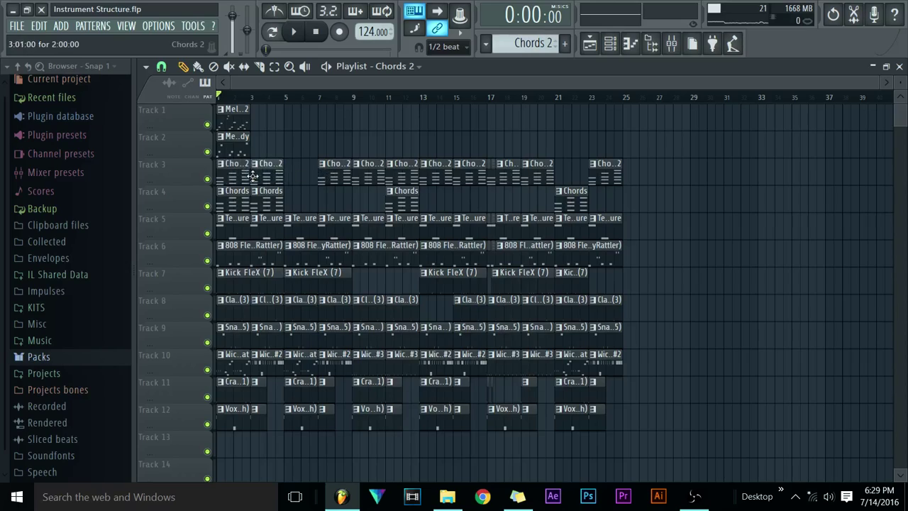
Add a second Melody clip at bar 3 and a second Melody 2 clip behind the first one
{"action": "left_click", "coordinate": [236, 147]}
{"action": "left_click", "coordinate": [259, 147]}
{"action": "left_click", "coordinate": [236, 121]}
{"action": "left_click", "coordinate": [255, 122]}
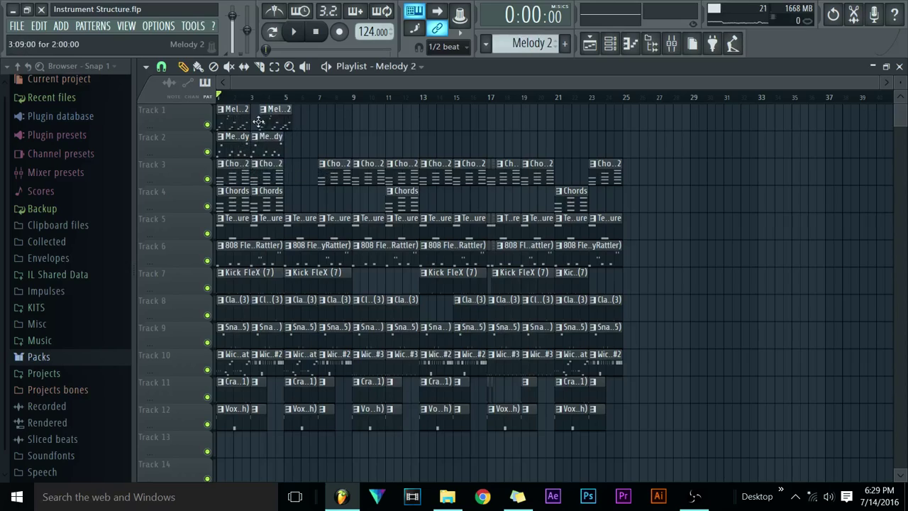